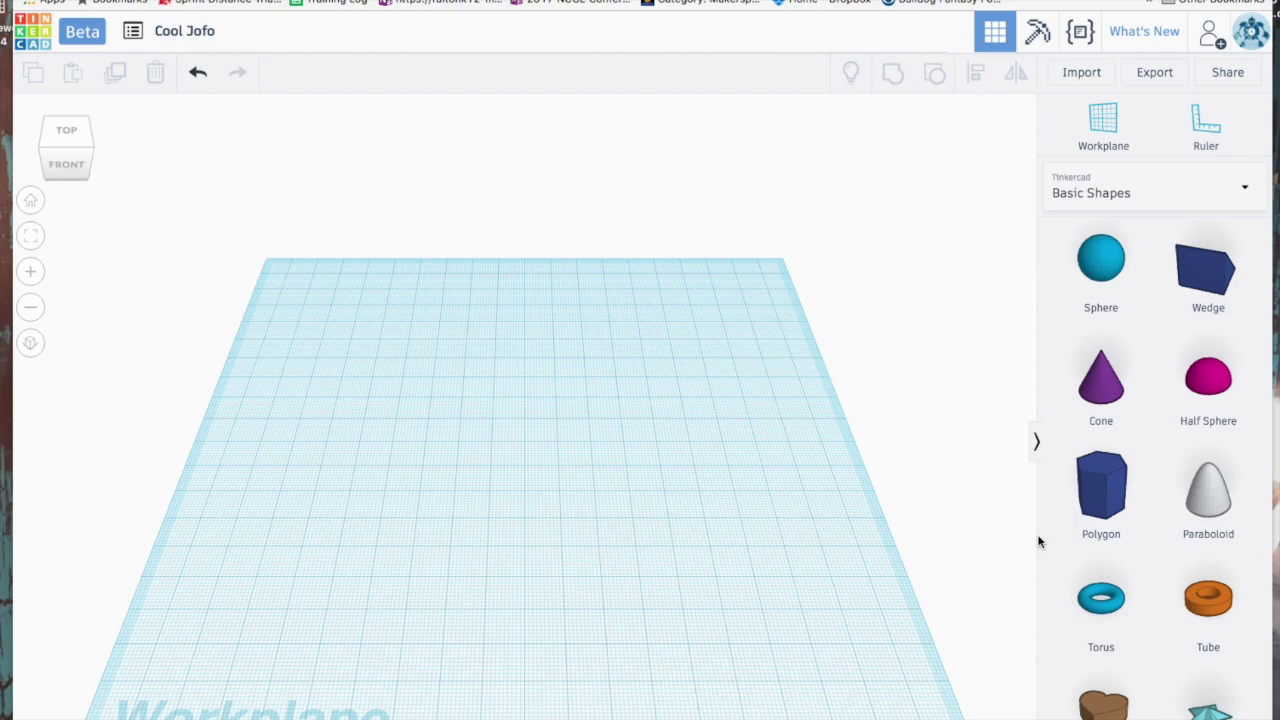
# Rename the design as "Tube Fidget Spinner"
pyautogui.click(190, 32)
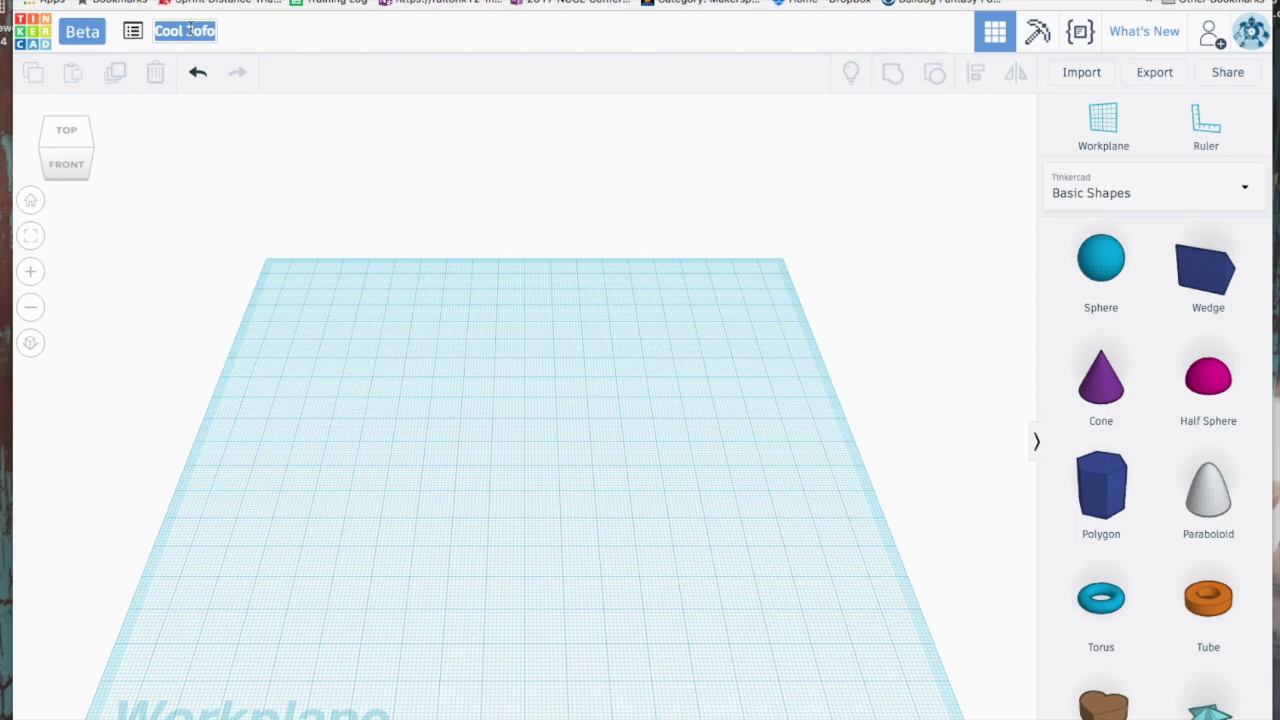
pyautogui.write('T')
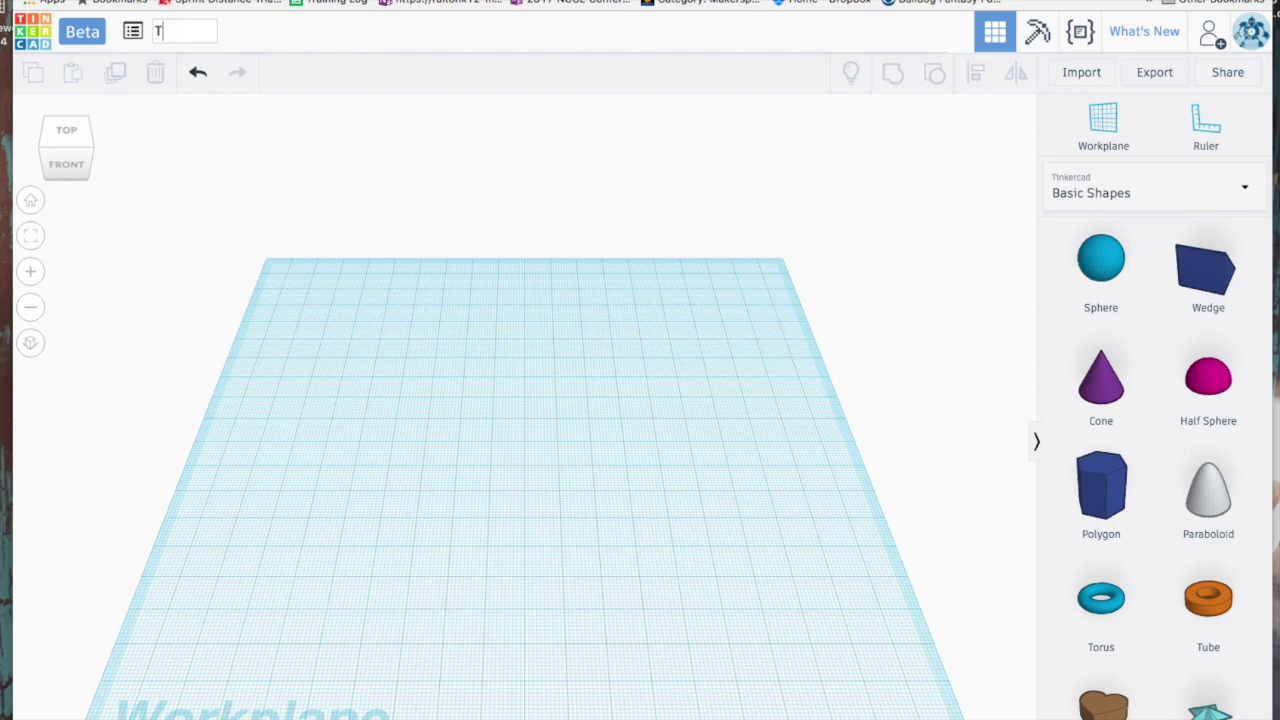
pyautogui.write('ube Fidget')
pyautogui.write(' Spinne')
pyautogui.write('r')
pyautogui.press('Return')
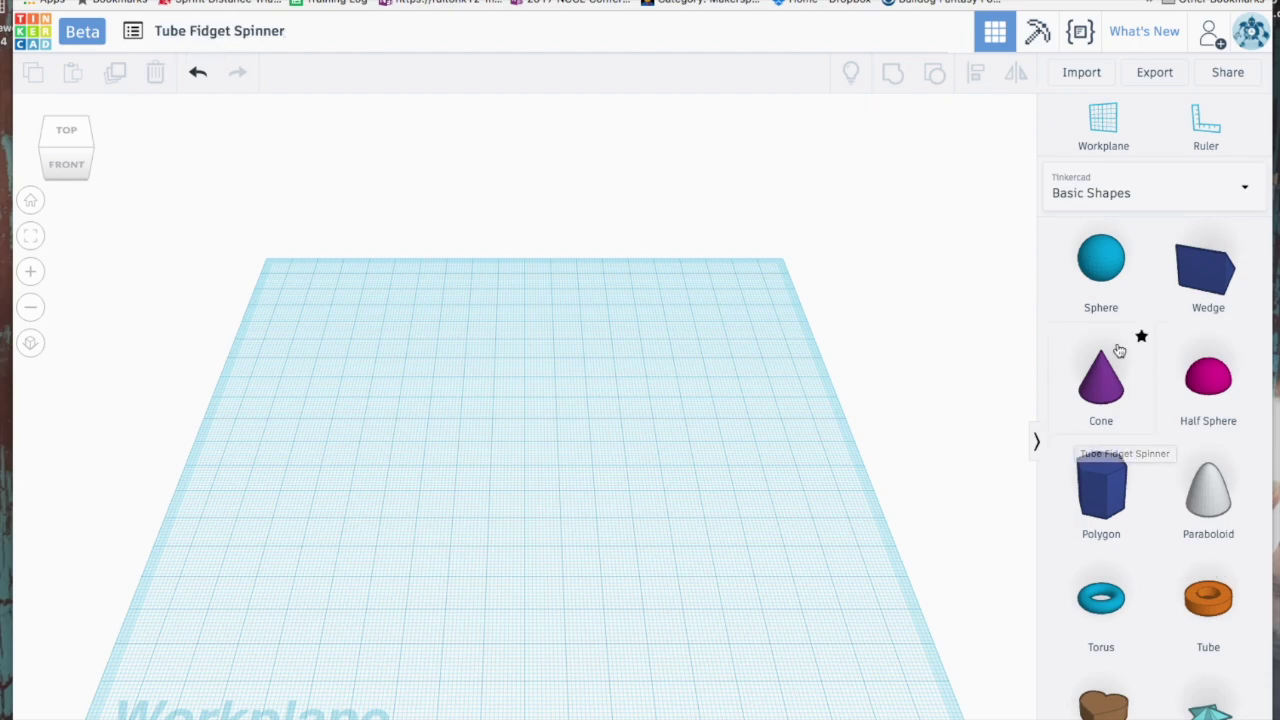
# Place a Tube shape near the middle of the workplane and set its radius to 15.5
pyautogui.moveTo(1210, 600); pyautogui.dragTo(543, 468)
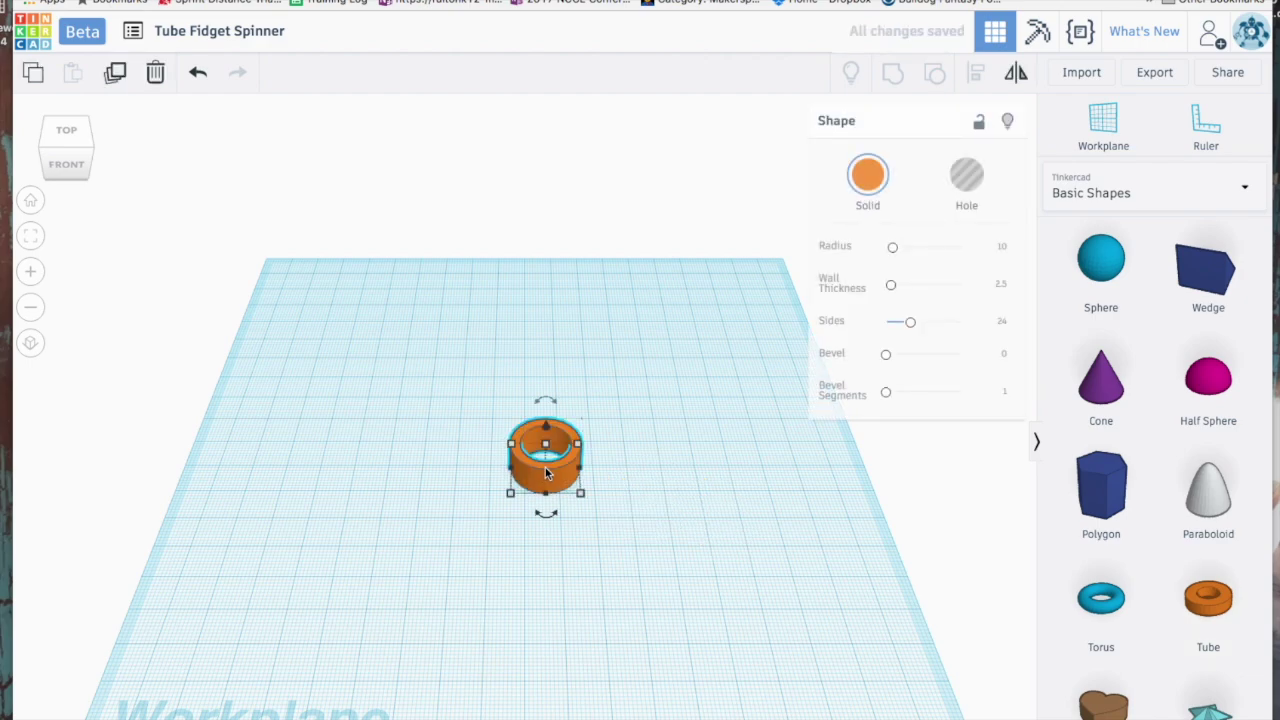
pyautogui.click(1003, 246)
pyautogui.write('15')
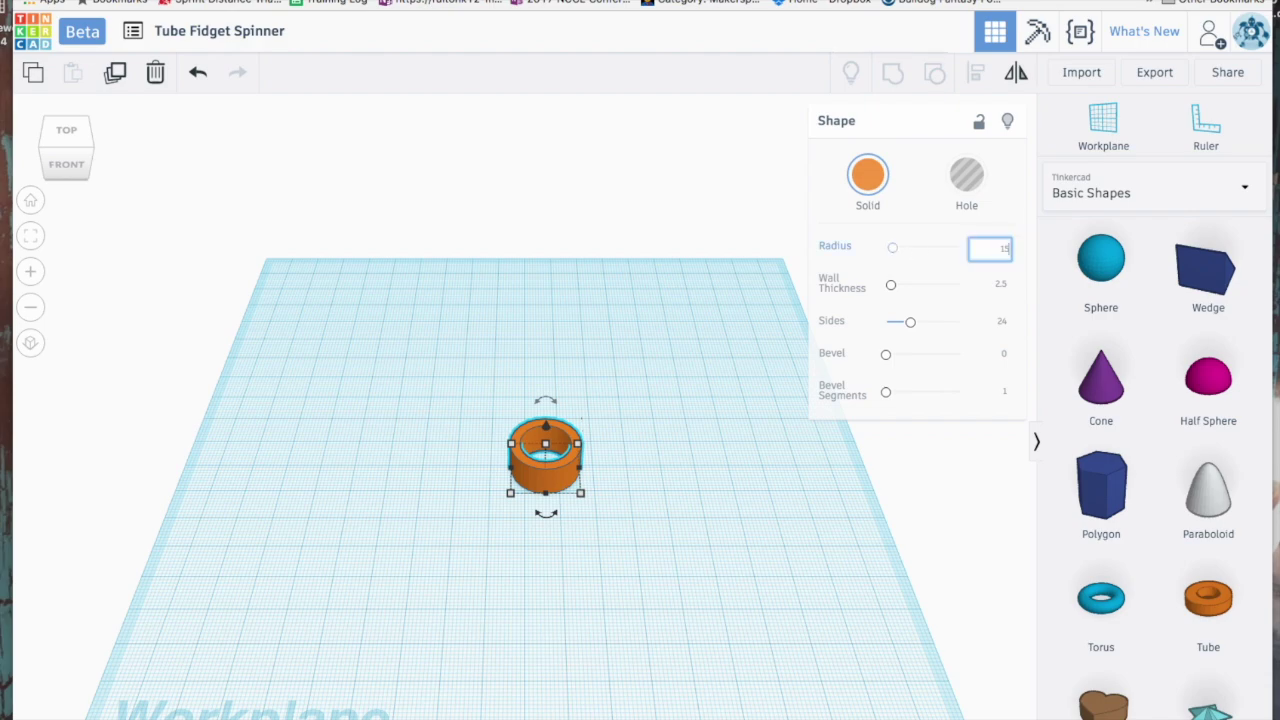
pyautogui.write('.5')
pyautogui.press('Return')
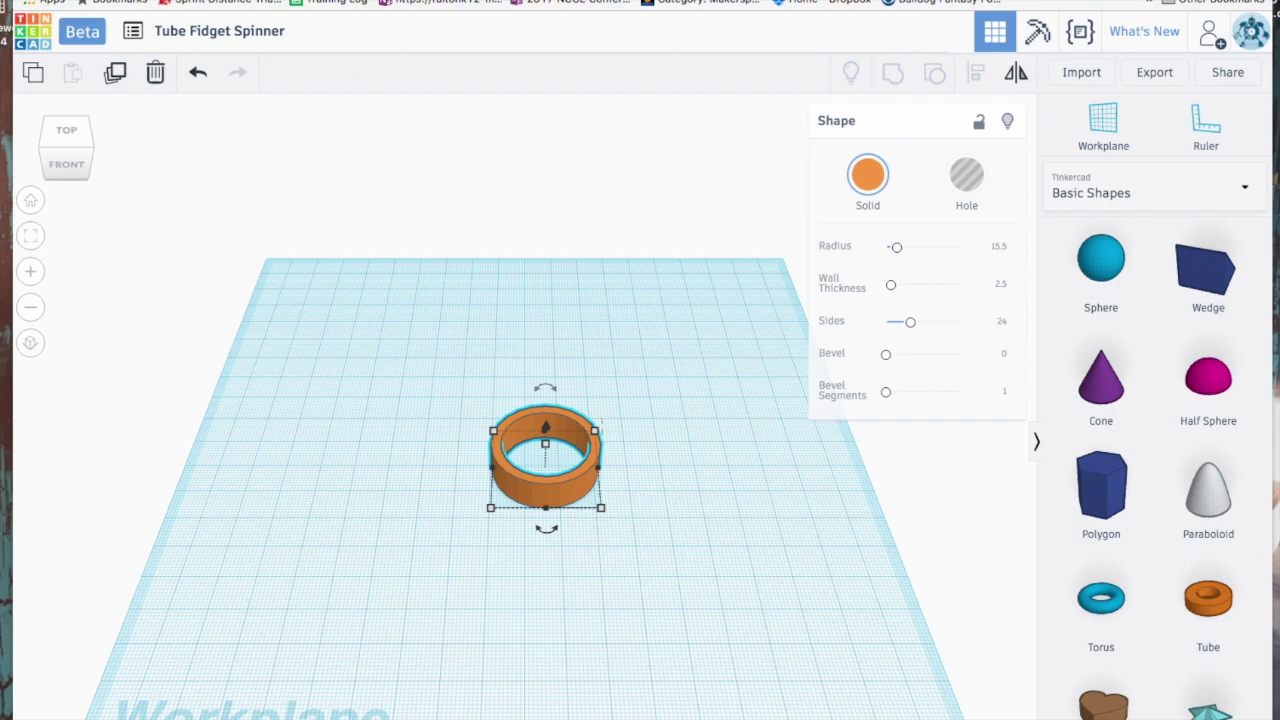
# Look up the skateboard bearing's outer diameter in the Google results and highlight that value, returning to Tinkercad
pyautogui.hotkey('ctrl', 'Tab')
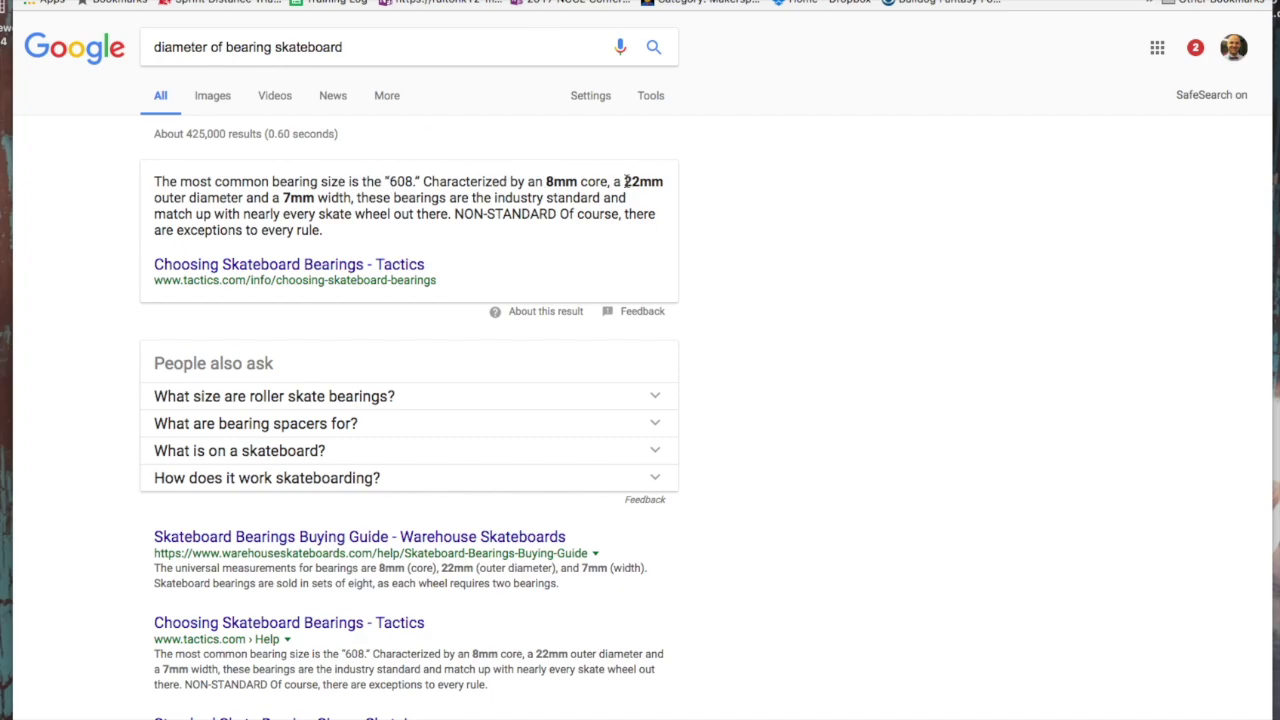
pyautogui.moveTo(625, 181); pyautogui.dragTo(674, 181)
pyautogui.hotkey('ctrl', 'Tab')
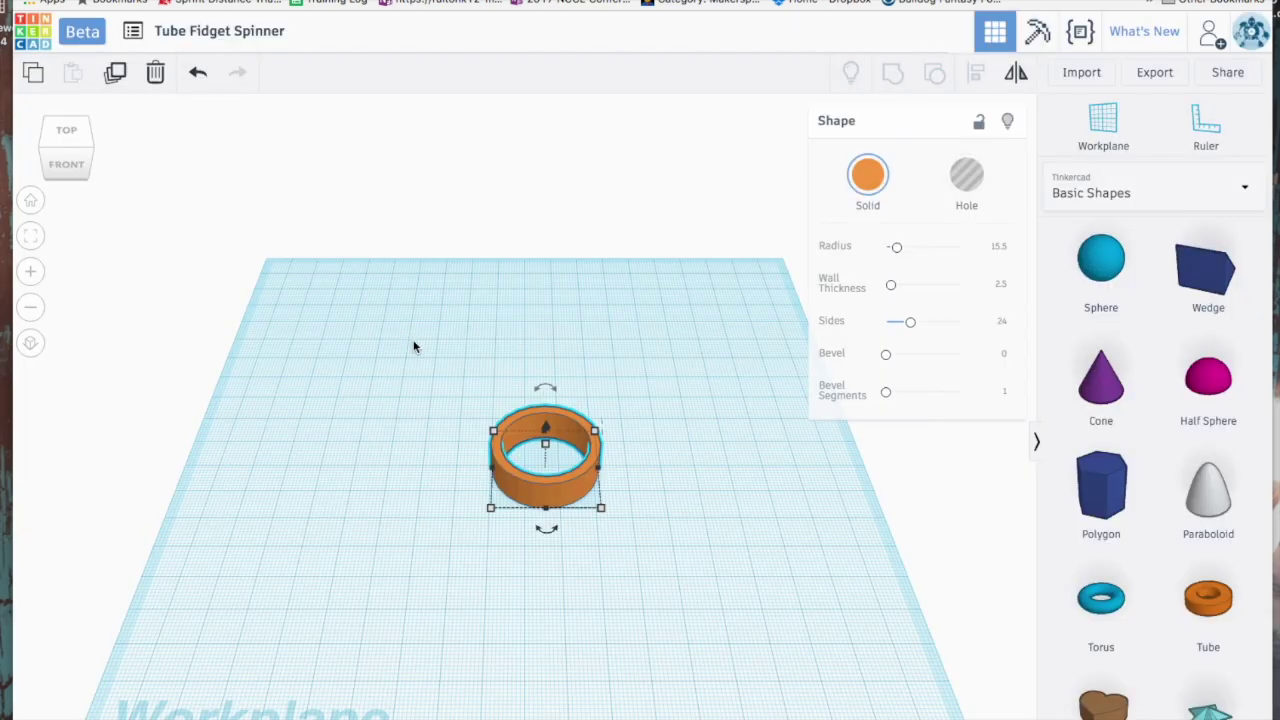
# Work out the wall thickness in the Calculator by subtracting 22.3 from 31 and dividing the result by 2
pyautogui.moveTo(354, 157); pyautogui.dragTo(343, 137)
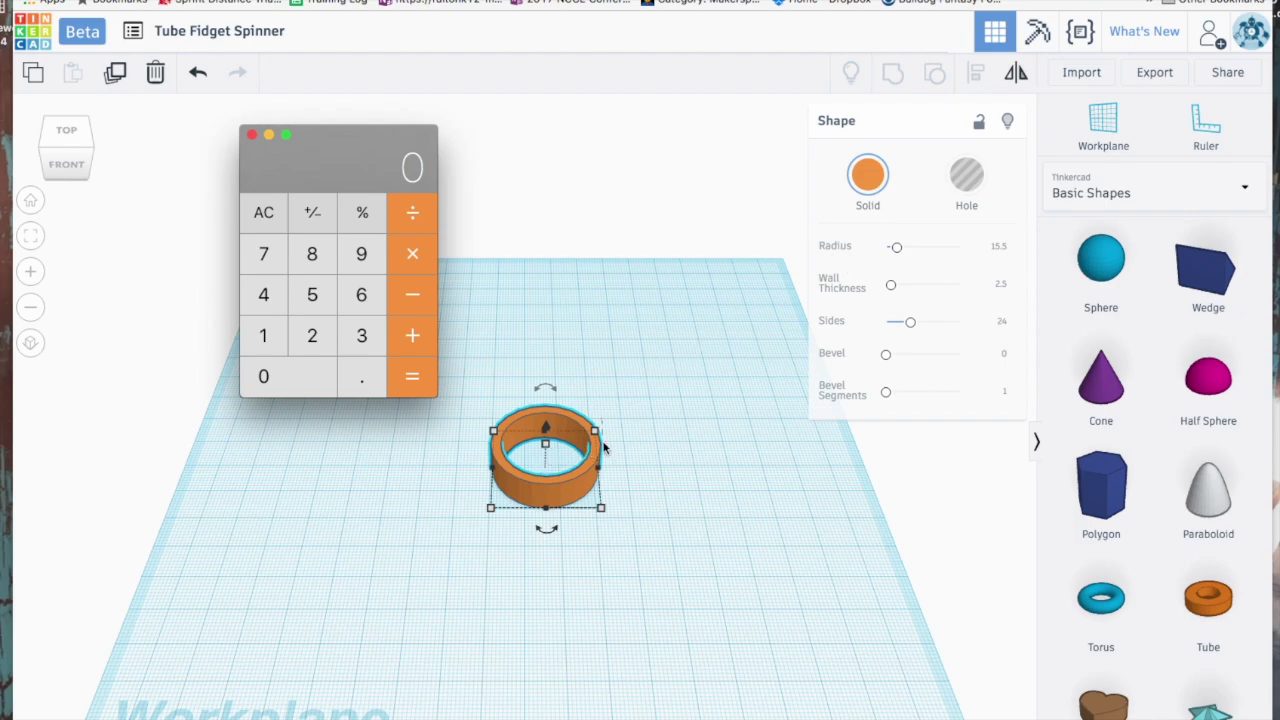
pyautogui.click(363, 343)
pyautogui.click(269, 341)
pyautogui.click(418, 294)
pyautogui.doubleClick(310, 335)
pyautogui.click(360, 376)
pyautogui.click(362, 335)
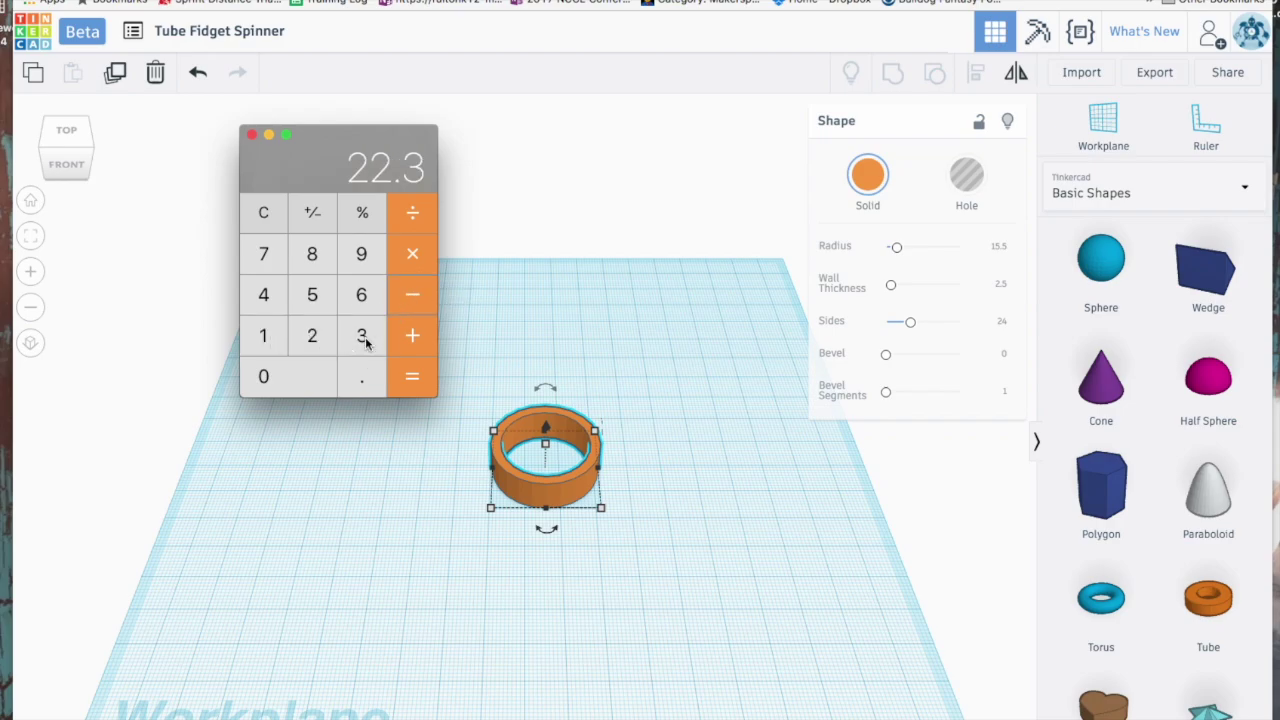
pyautogui.click(418, 381)
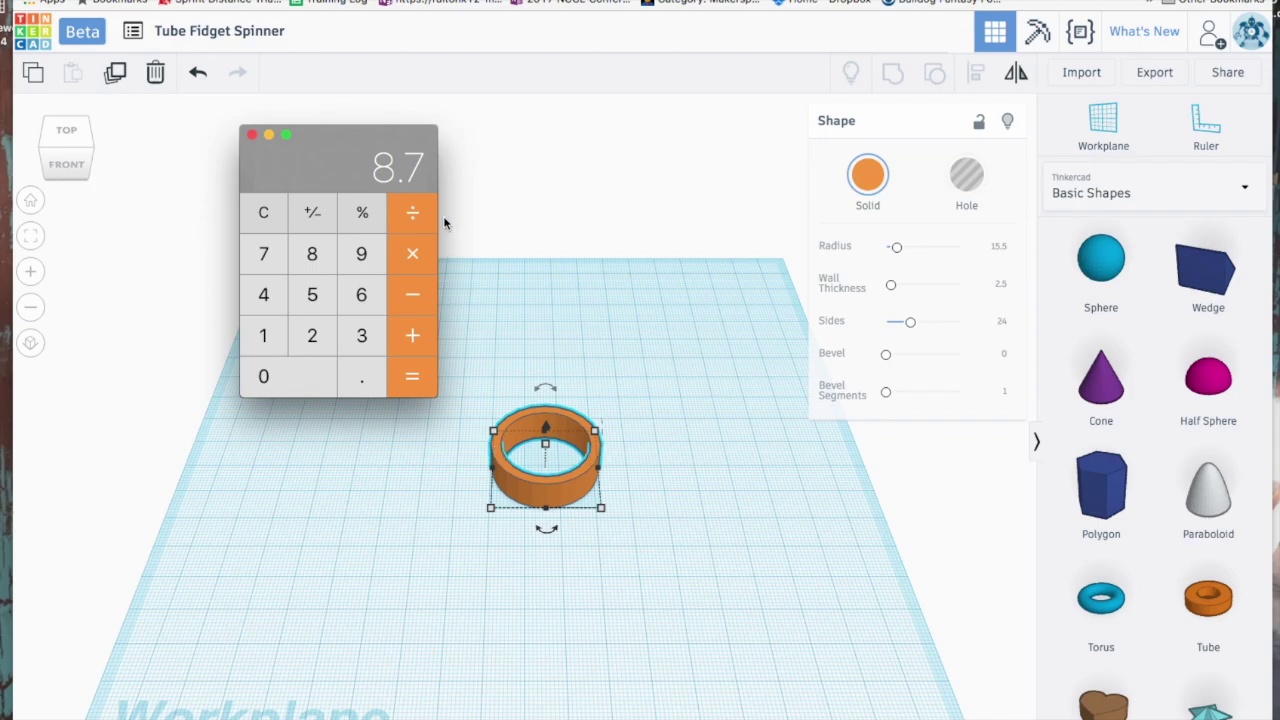
pyautogui.click(412, 212)
pyautogui.click(312, 335)
pyautogui.click(410, 378)
# Set the tube's wall thickness to 4.35
pyautogui.click(1003, 286)
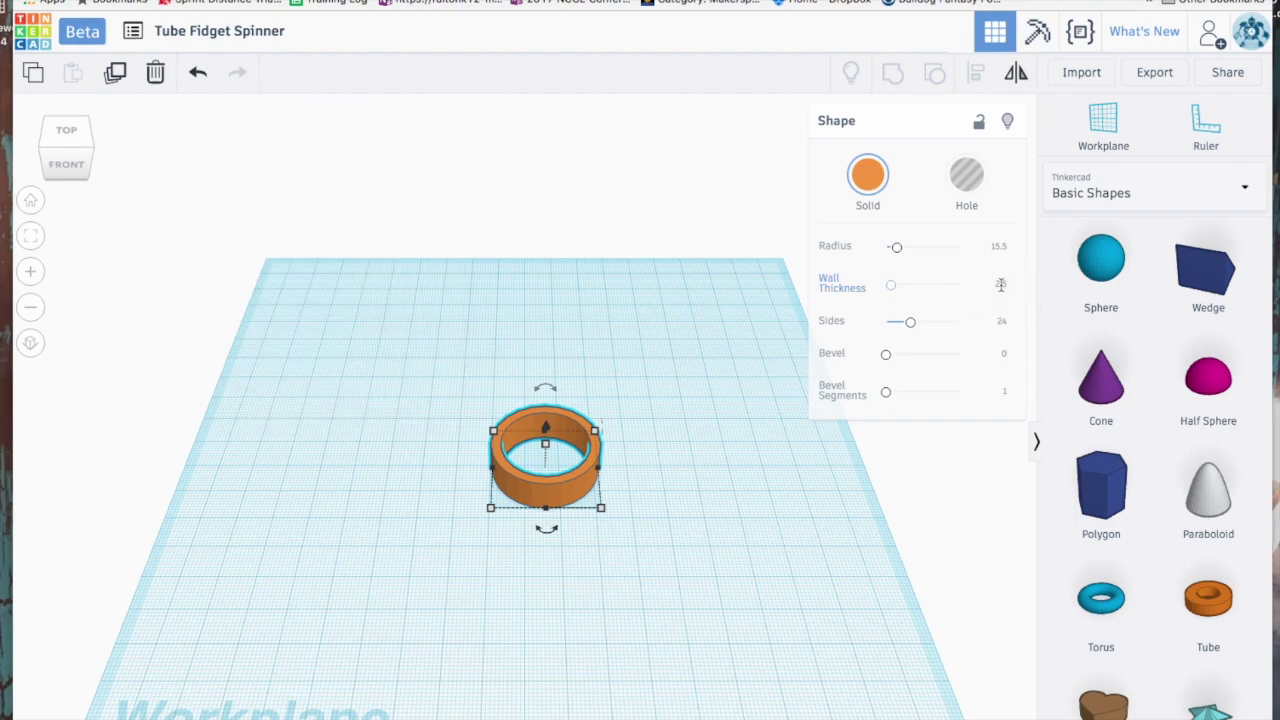
pyautogui.click(1003, 286)
pyautogui.write('4.35')
pyautogui.press('Return')
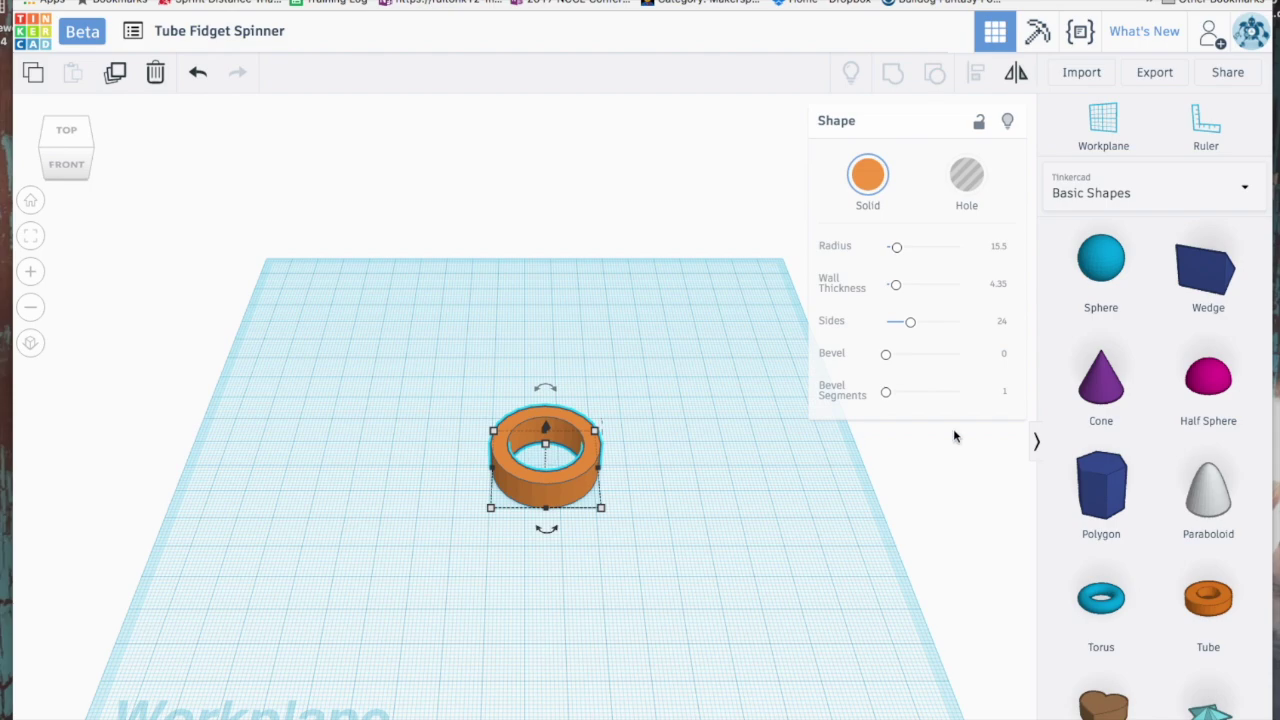
# Bevel the tube's edges with a bevel value of 2.5 and deselect the shape
pyautogui.click(890, 364)
pyautogui.press('Right')
pyautogui.press('Left')
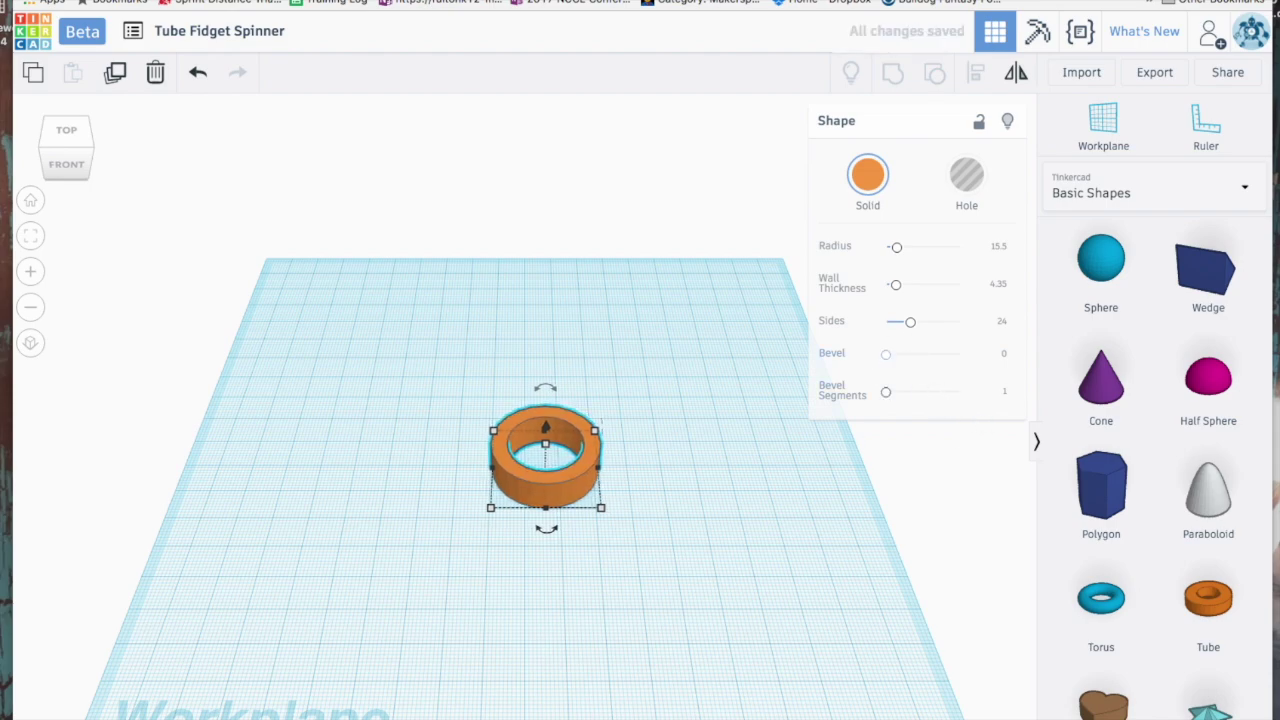
pyautogui.moveTo(886, 358); pyautogui.dragTo(927, 356)
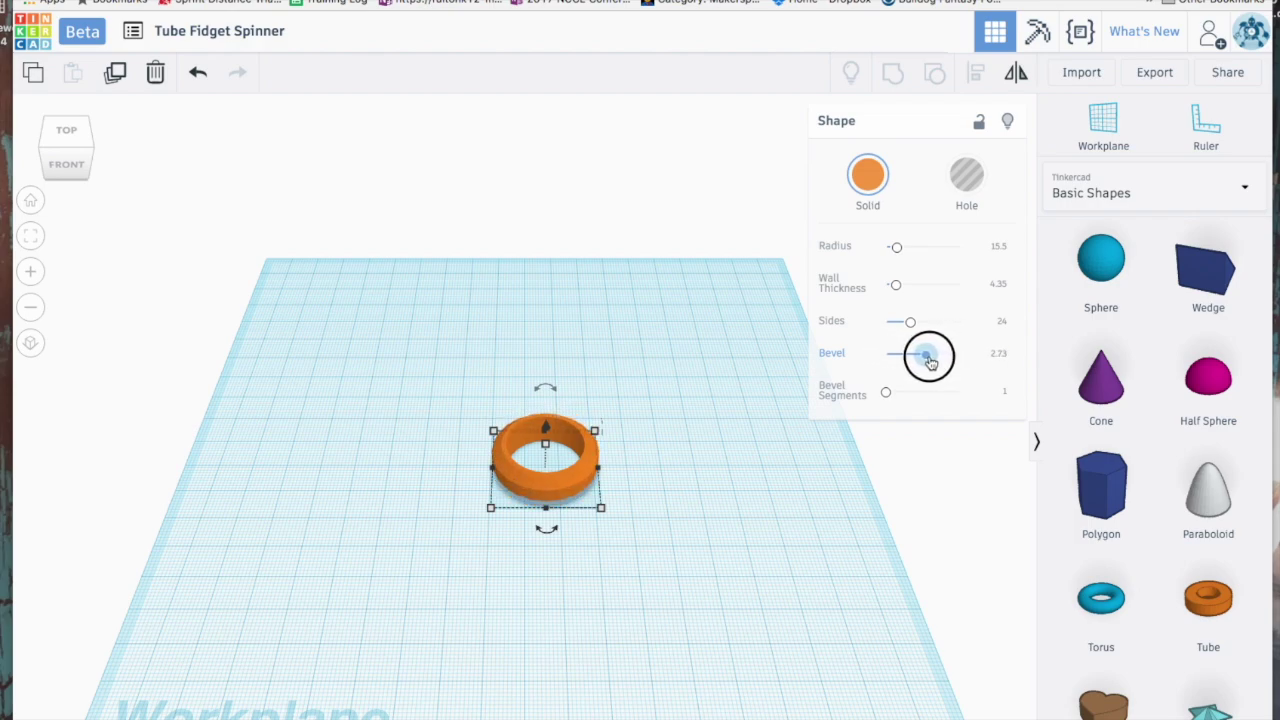
pyautogui.click(998, 354)
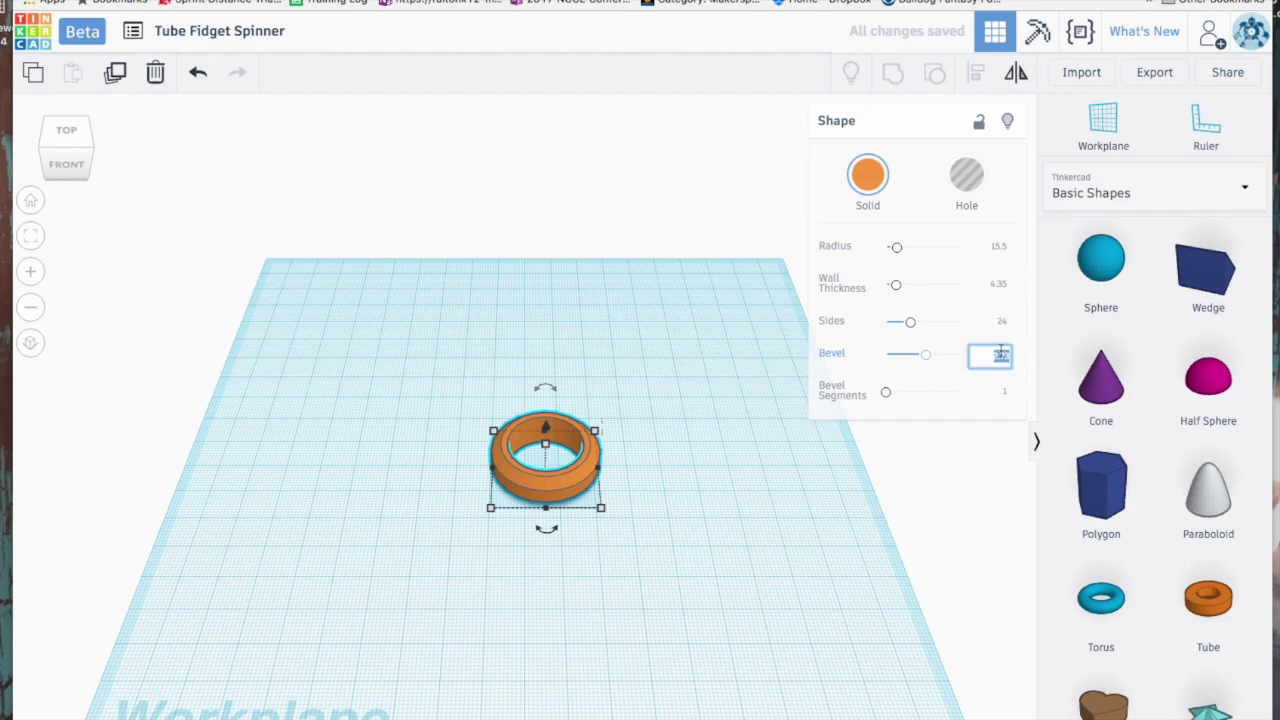
pyautogui.write('2.5')
pyautogui.press('Return')
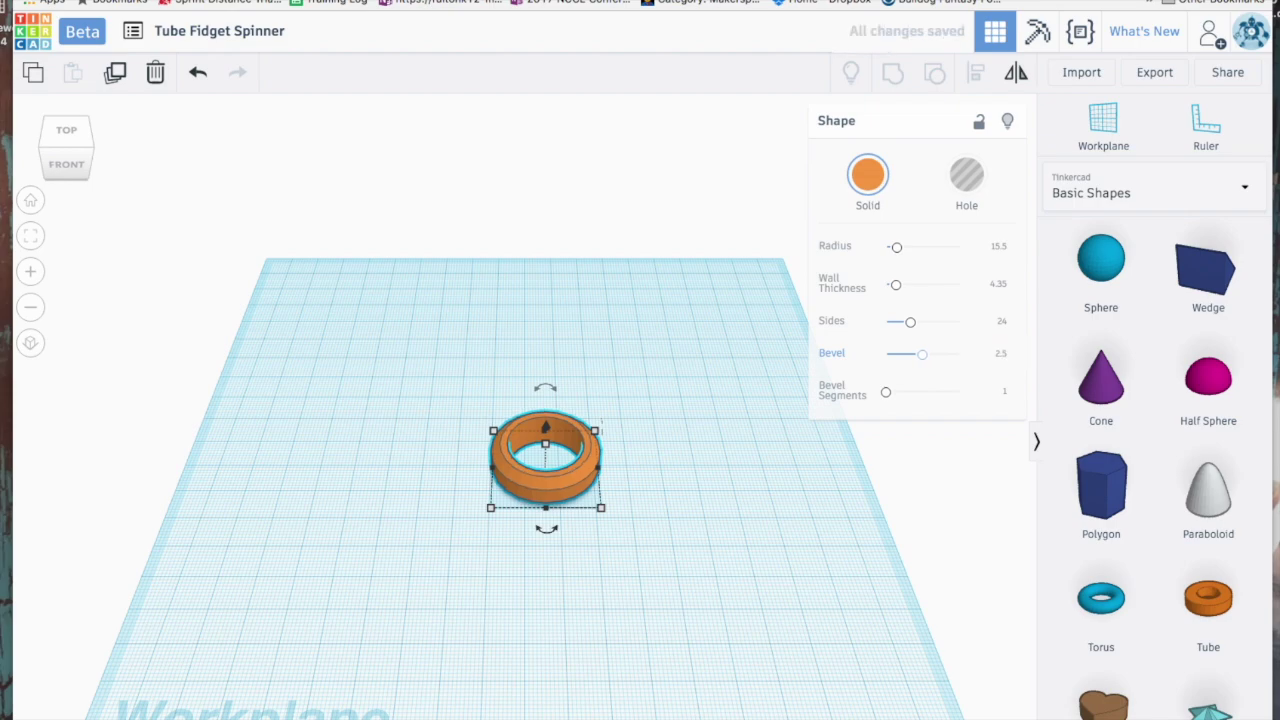
pyautogui.click(755, 340)
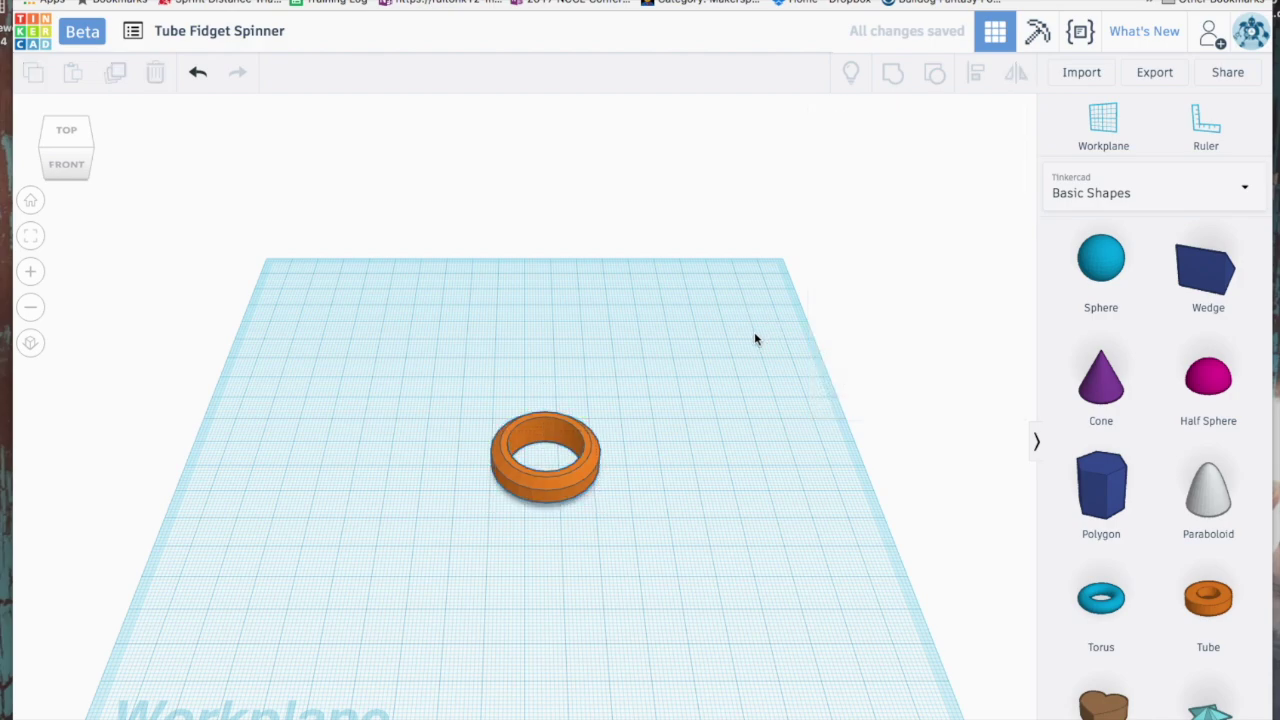
# Check the tube's height and inspect its bevelled profile from the front and top views
pyautogui.click(578, 475)
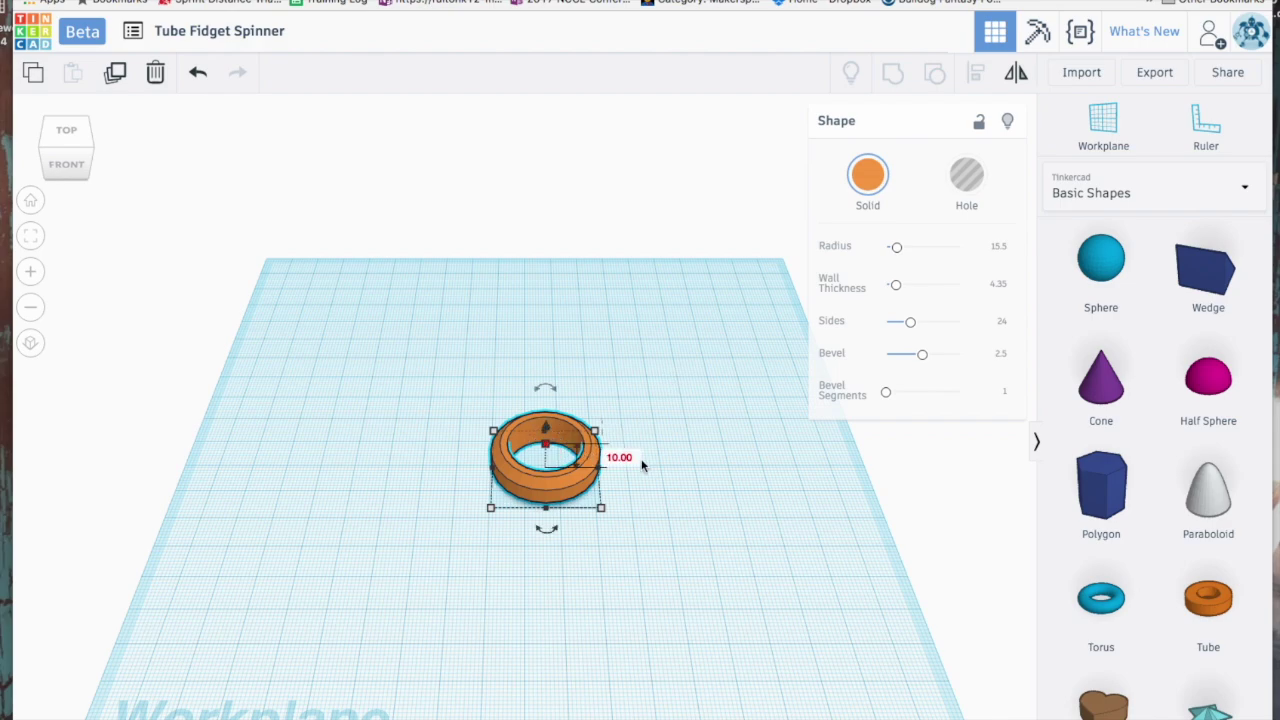
pyautogui.click(632, 459)
pyautogui.press('Return')
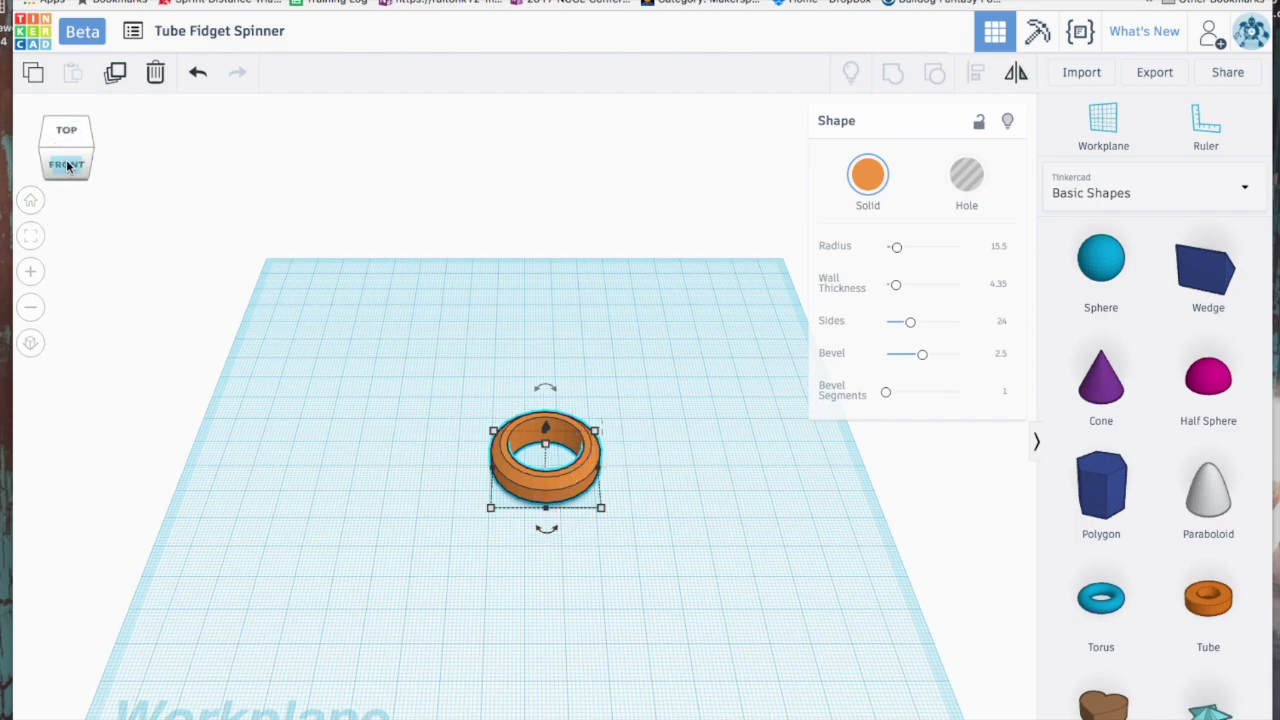
pyautogui.click(72, 164)
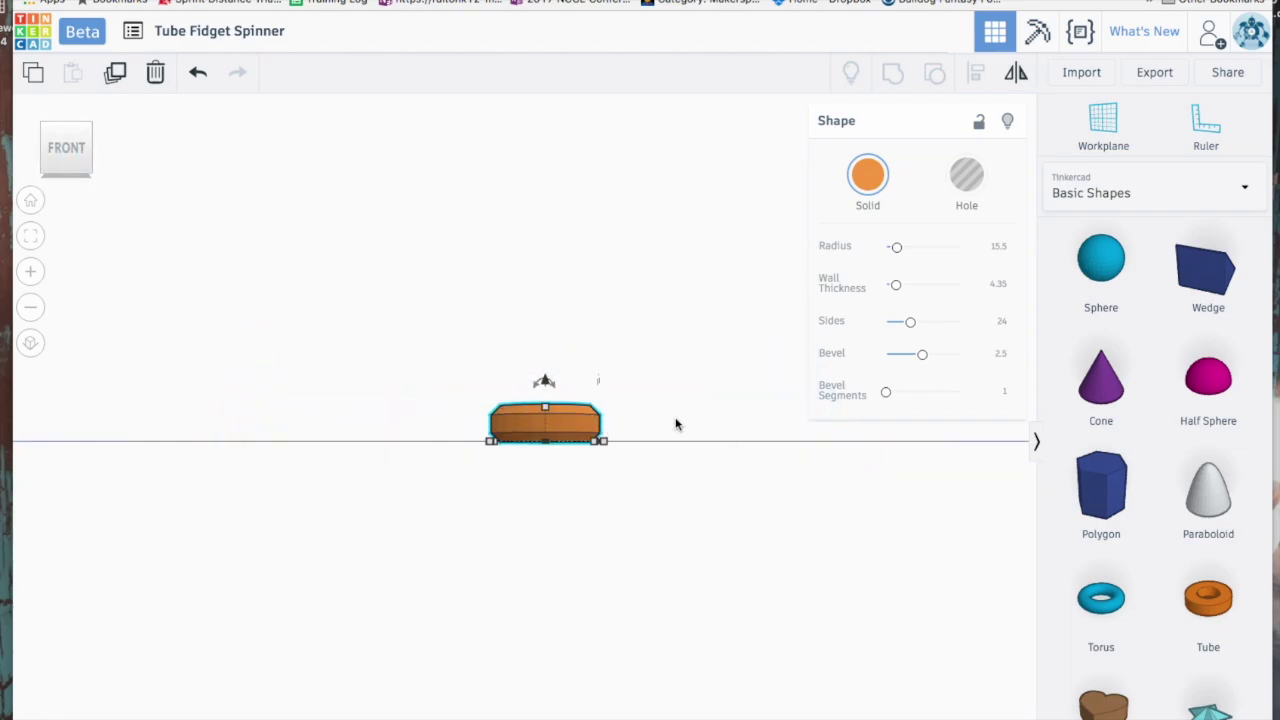
pyautogui.click(666, 414)
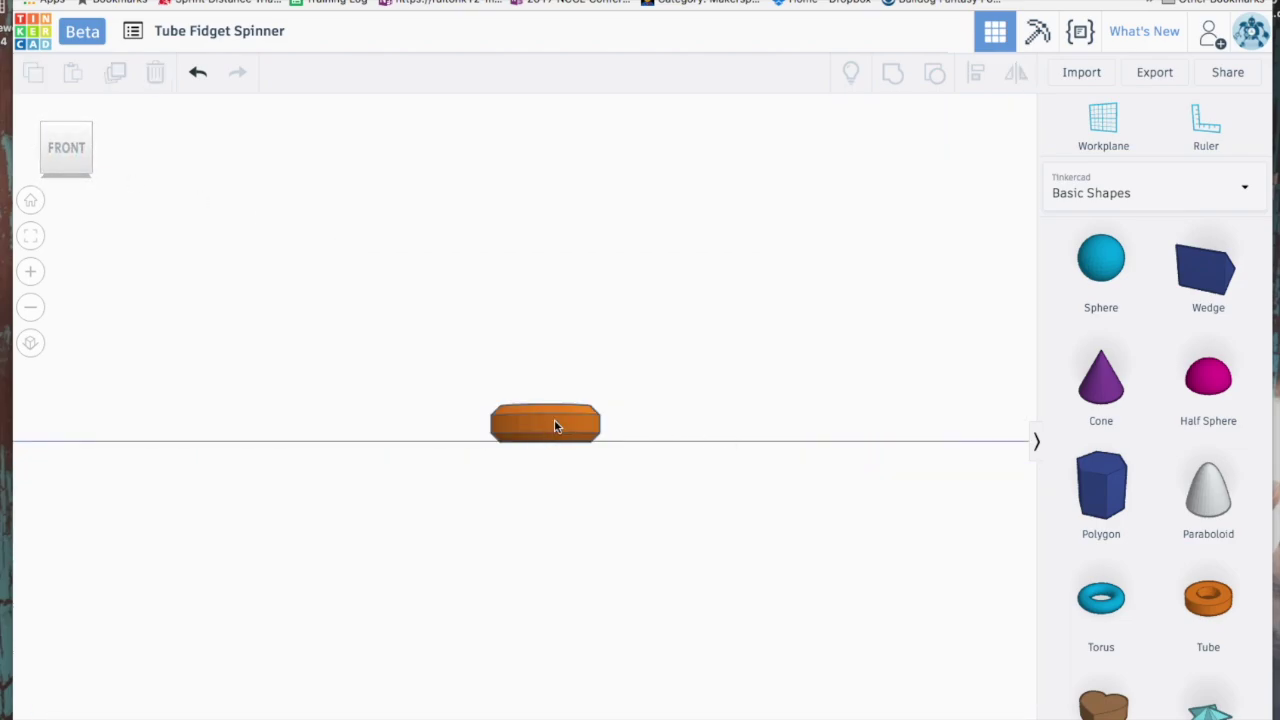
pyautogui.click(68, 121)
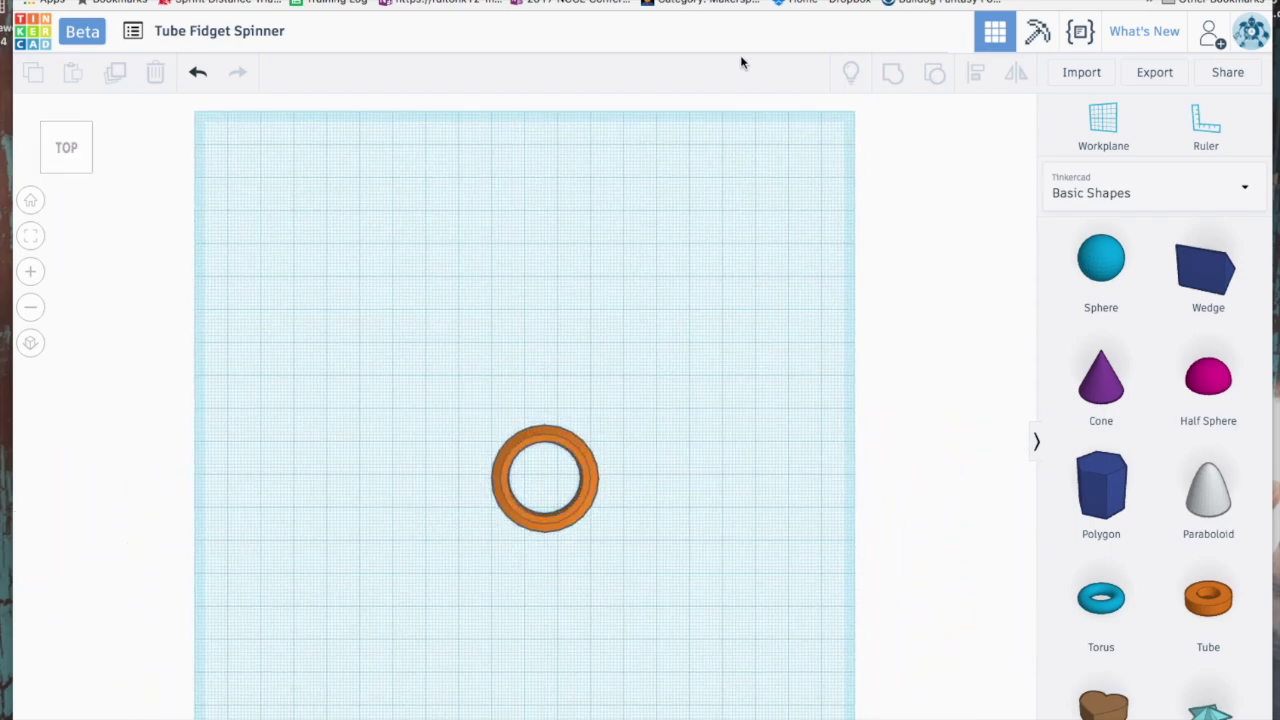
# Recheck the bearing's width in the Google results and set the tube's height in Tinkercad to 7 mm
pyautogui.hotkey('ctrl', 'Tab')
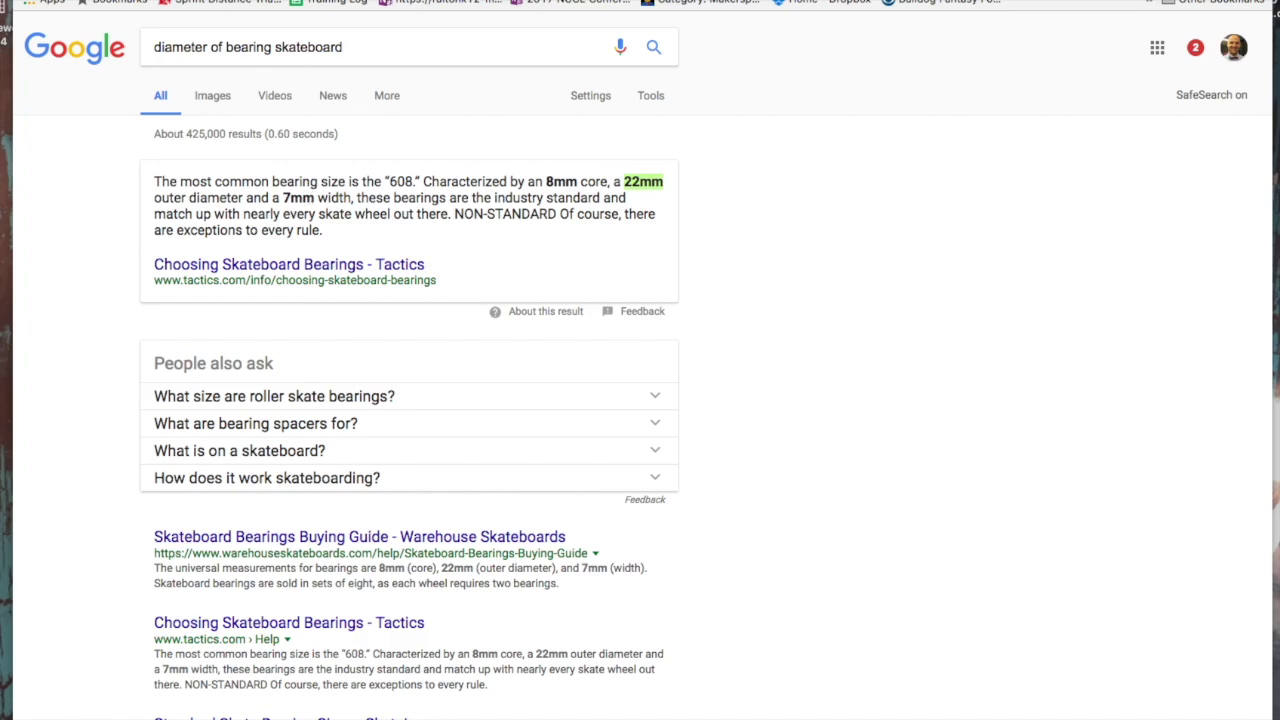
pyautogui.hotkey('ctrl', 'shift', 'Tab')
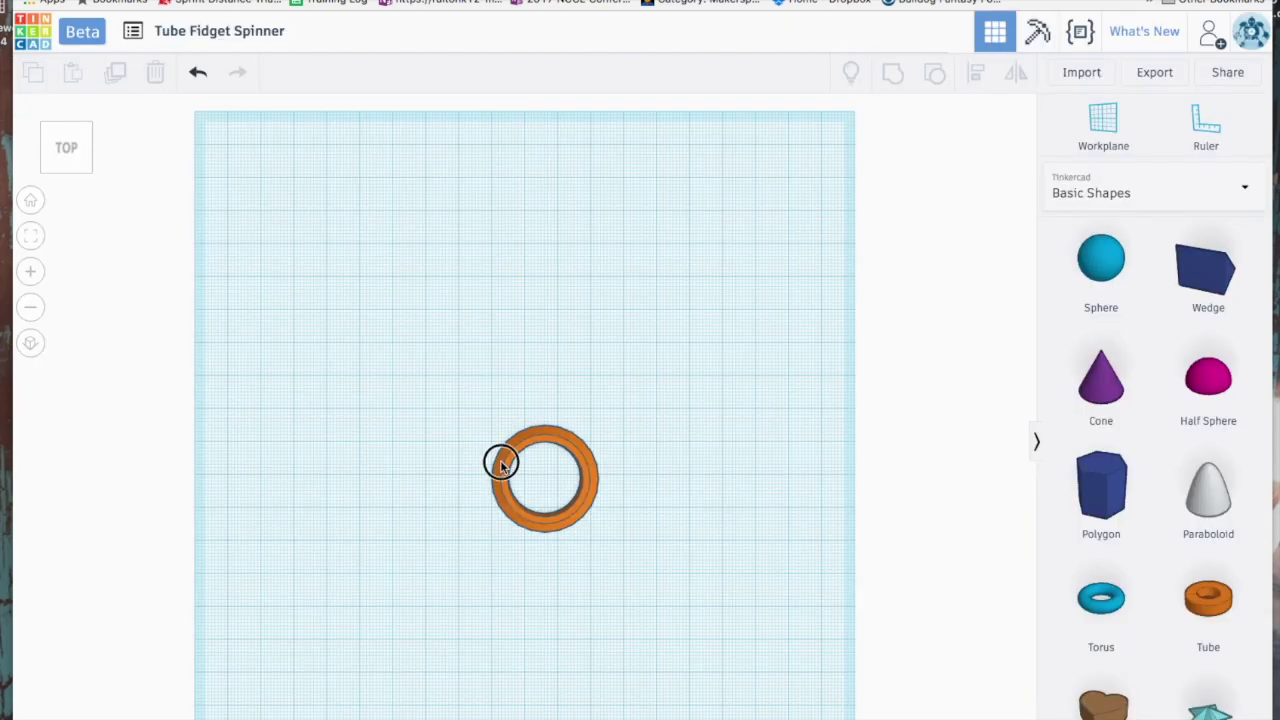
pyautogui.click(502, 465)
pyautogui.click(358, 398)
pyautogui.click(65, 172)
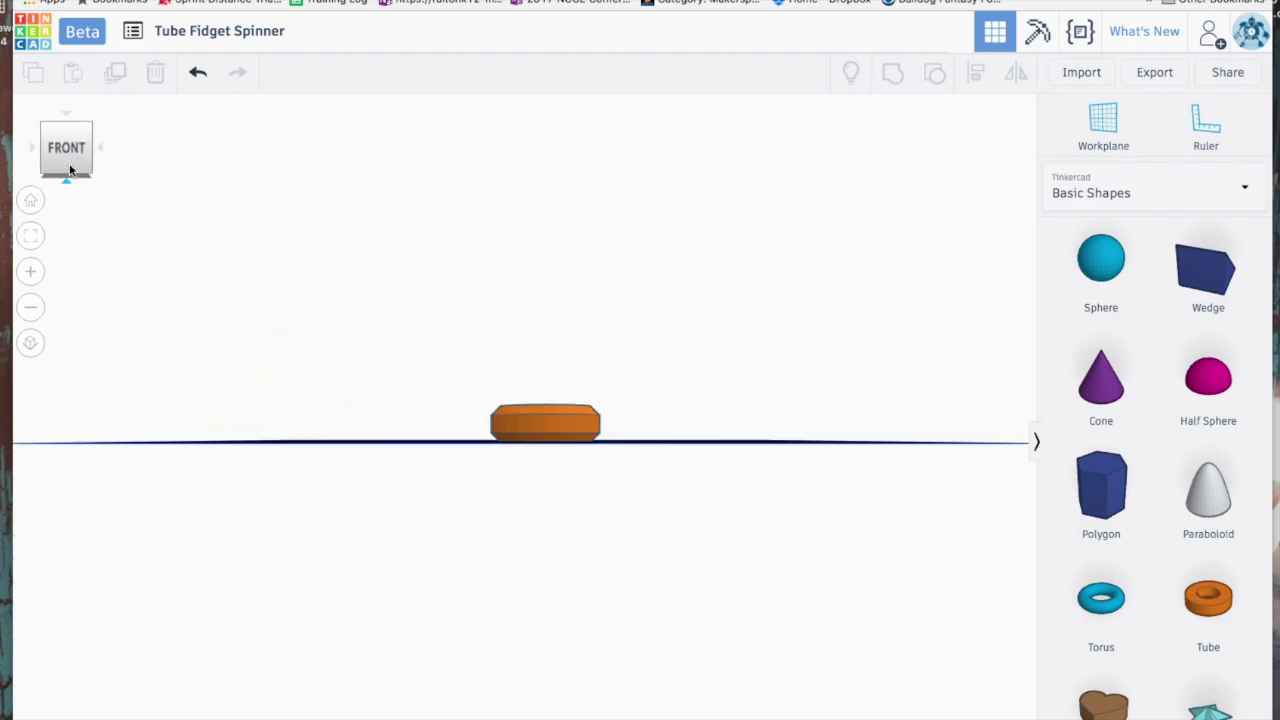
pyautogui.click(62, 150)
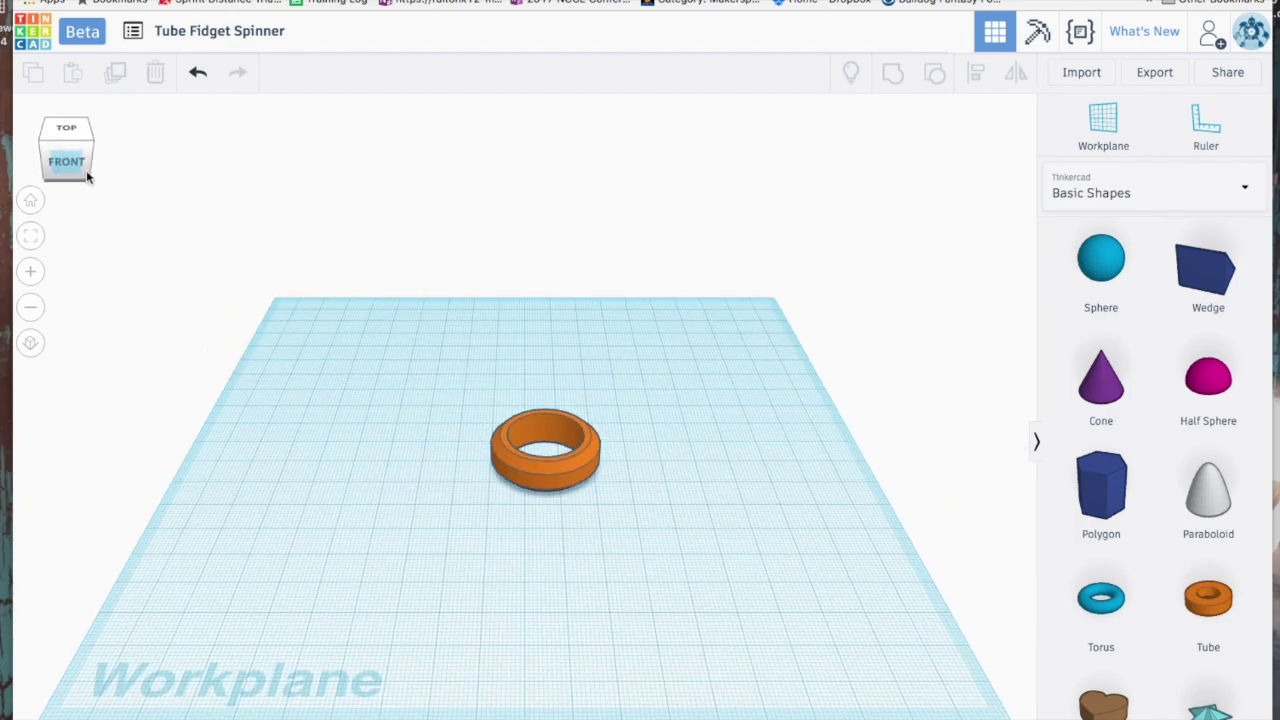
pyautogui.click(545, 440)
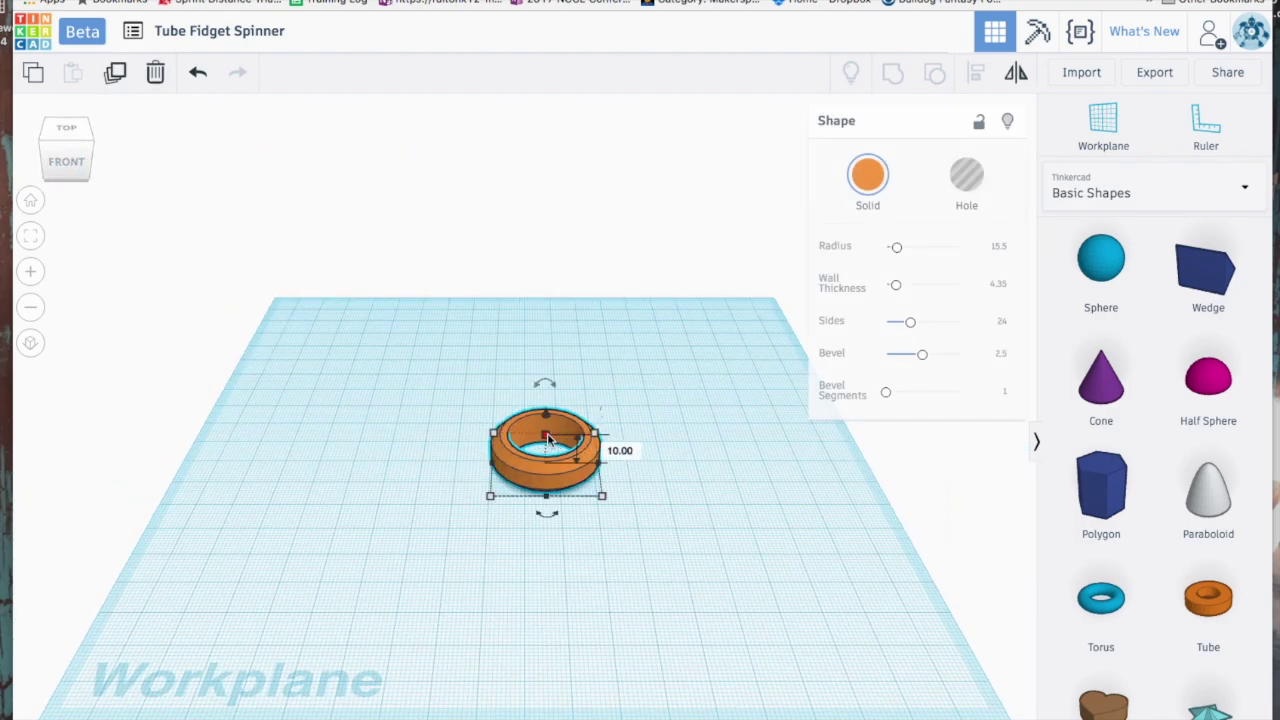
pyautogui.click(613, 450)
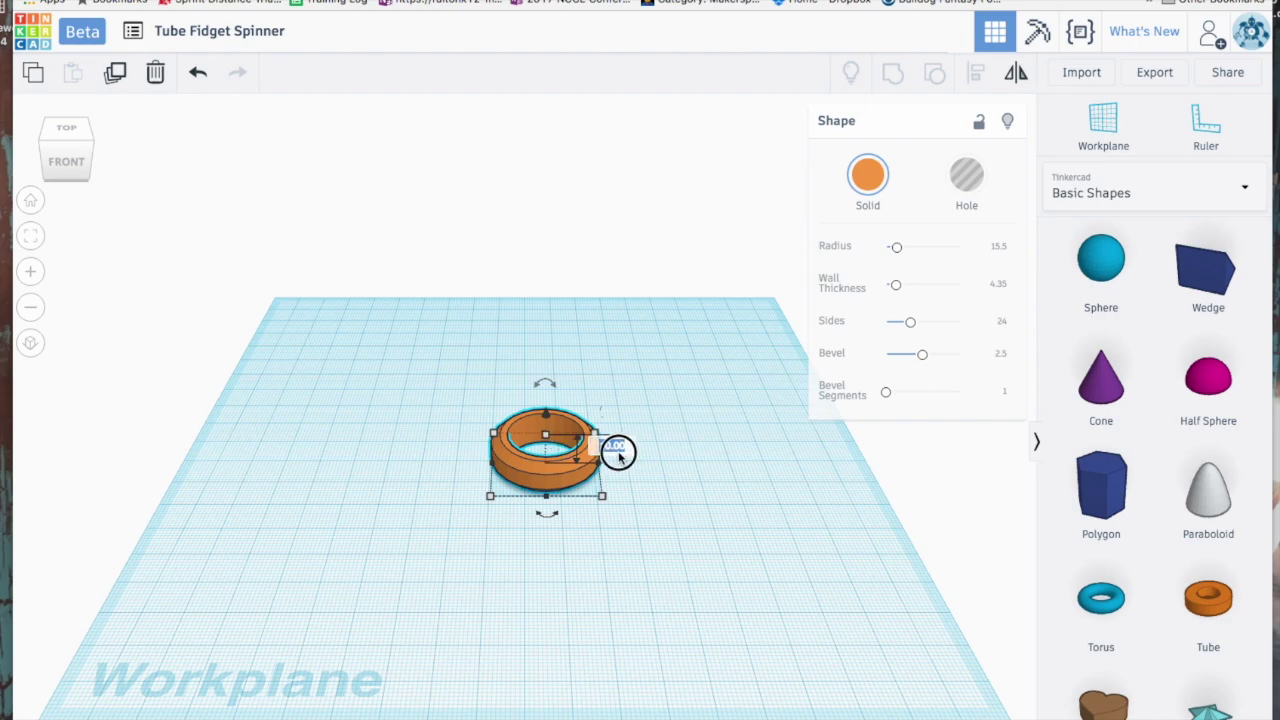
pyautogui.write('7')
pyautogui.press('Return')
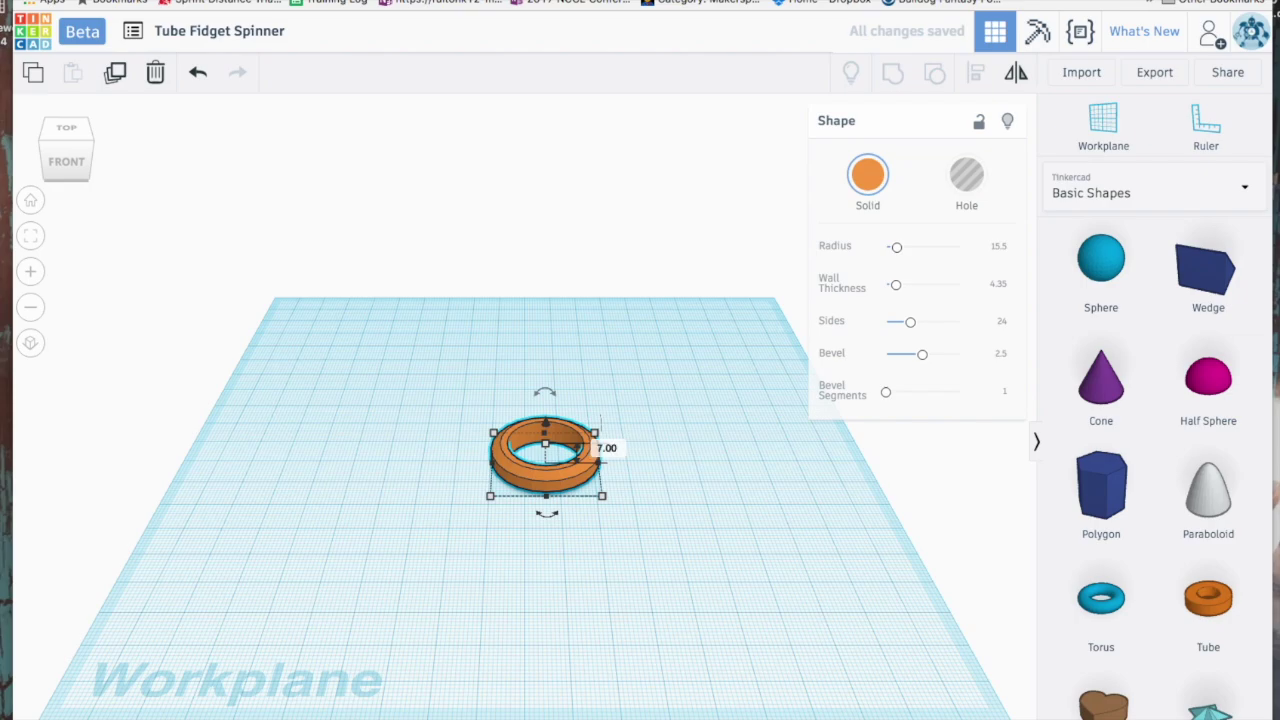
# Duplicate the tube and move the copy straight back along the workplane until only its outer rim overlaps the original's rim
pyautogui.click(558, 485)
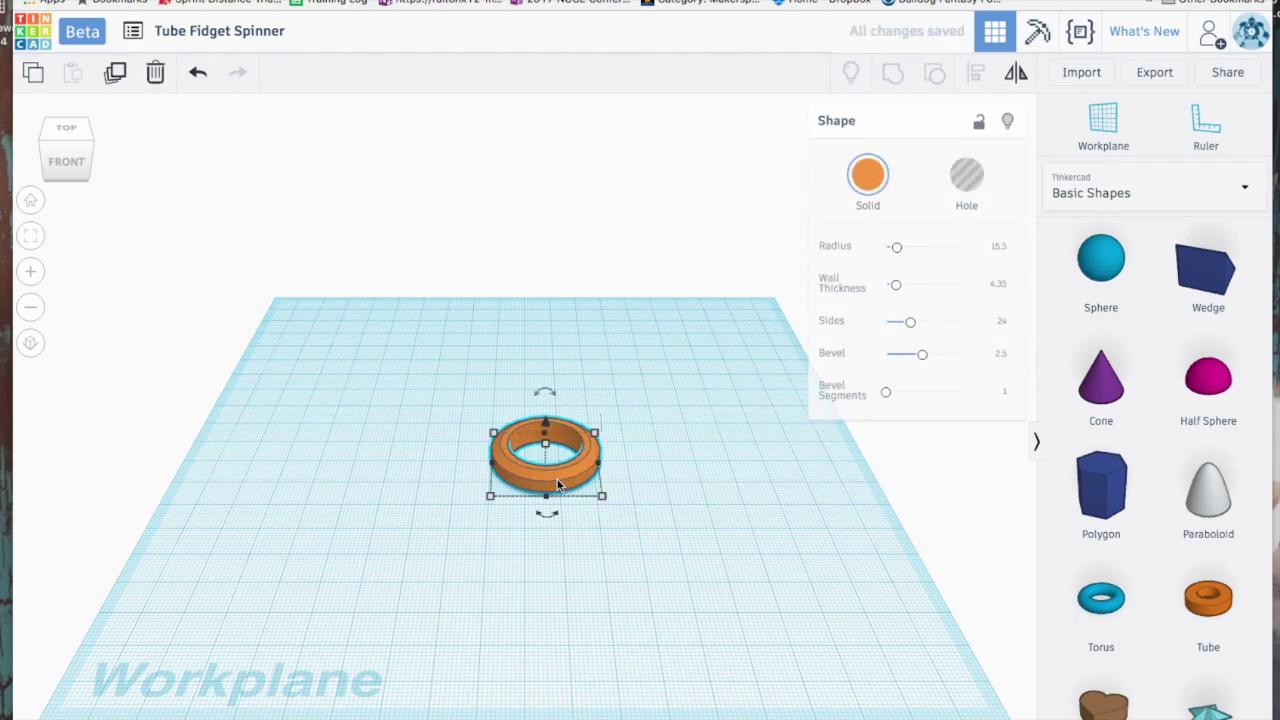
pyautogui.press('Up')
pyautogui.press('Up')
pyautogui.press('Up')
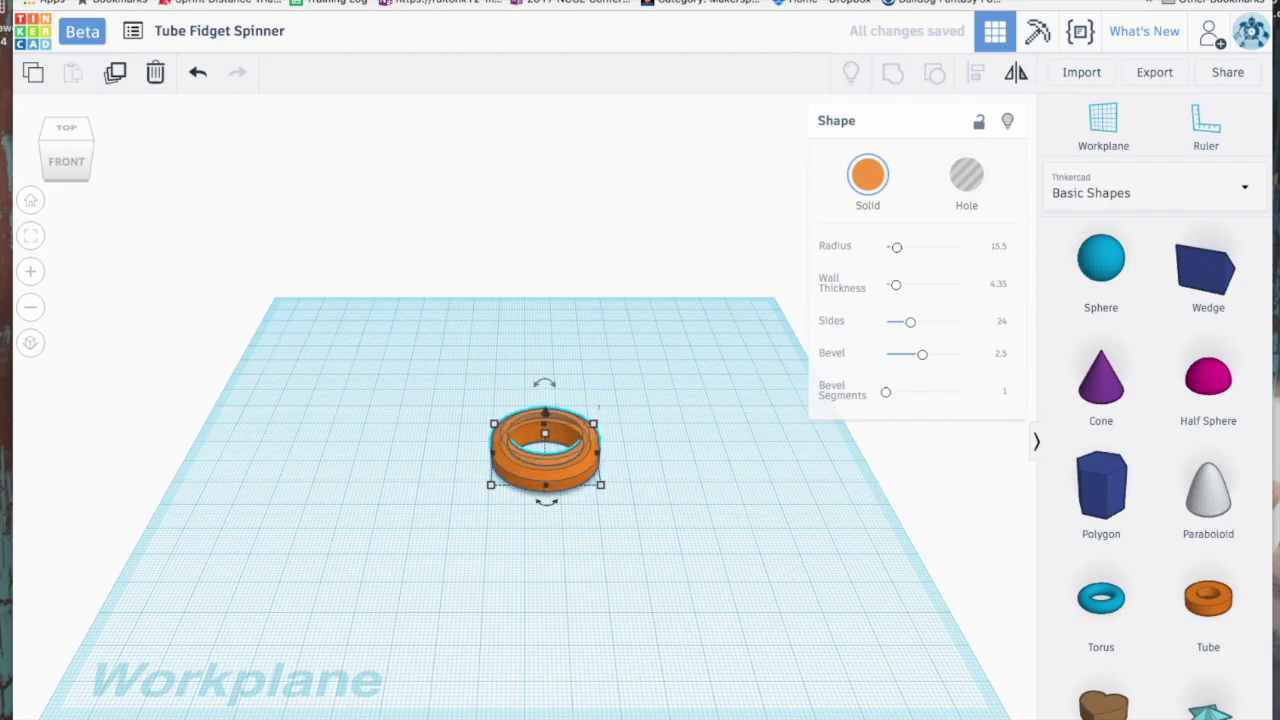
pyautogui.click(66, 139)
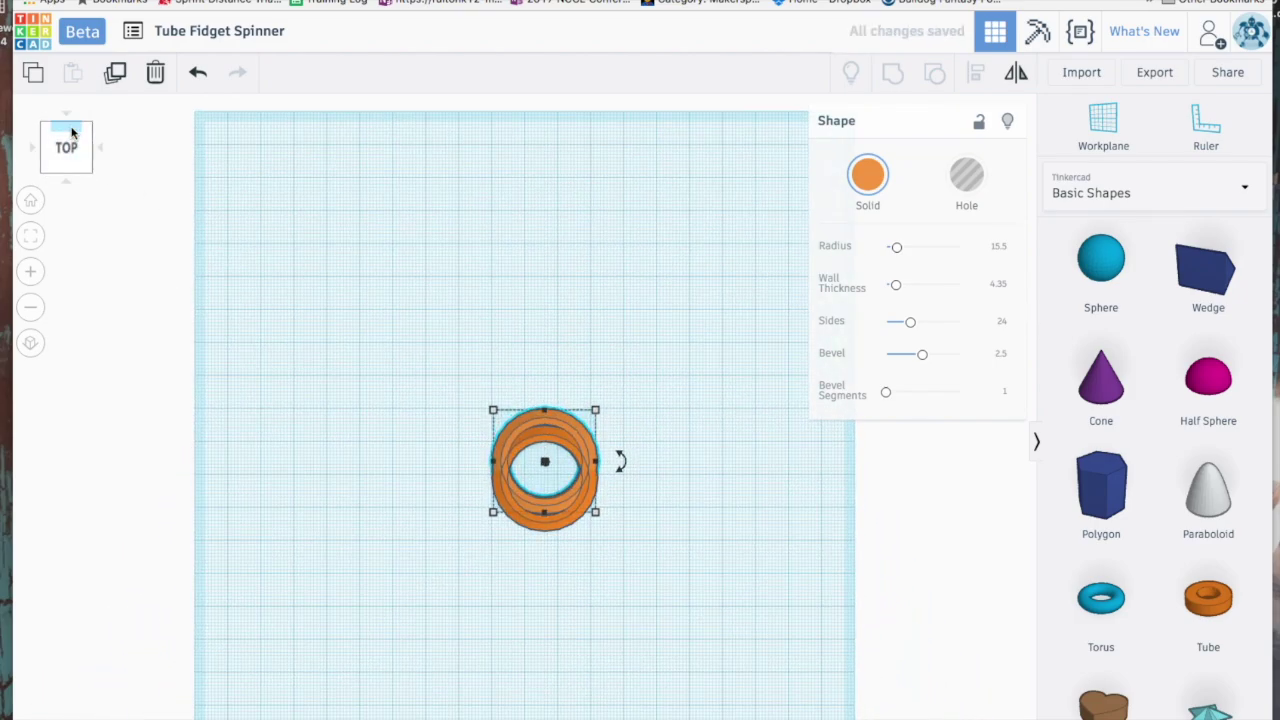
pyautogui.press('Up')
pyautogui.press('Up')
pyautogui.press('Up')
pyautogui.press('Up')
pyautogui.press('Up')
pyautogui.press('Up')
pyautogui.press('Up')
pyautogui.press('Up')
pyautogui.press('Up')
pyautogui.press('Up')
pyautogui.press('Up')
pyautogui.press('Up')
pyautogui.press('Up')
pyautogui.press('Up')
pyautogui.press('Up')
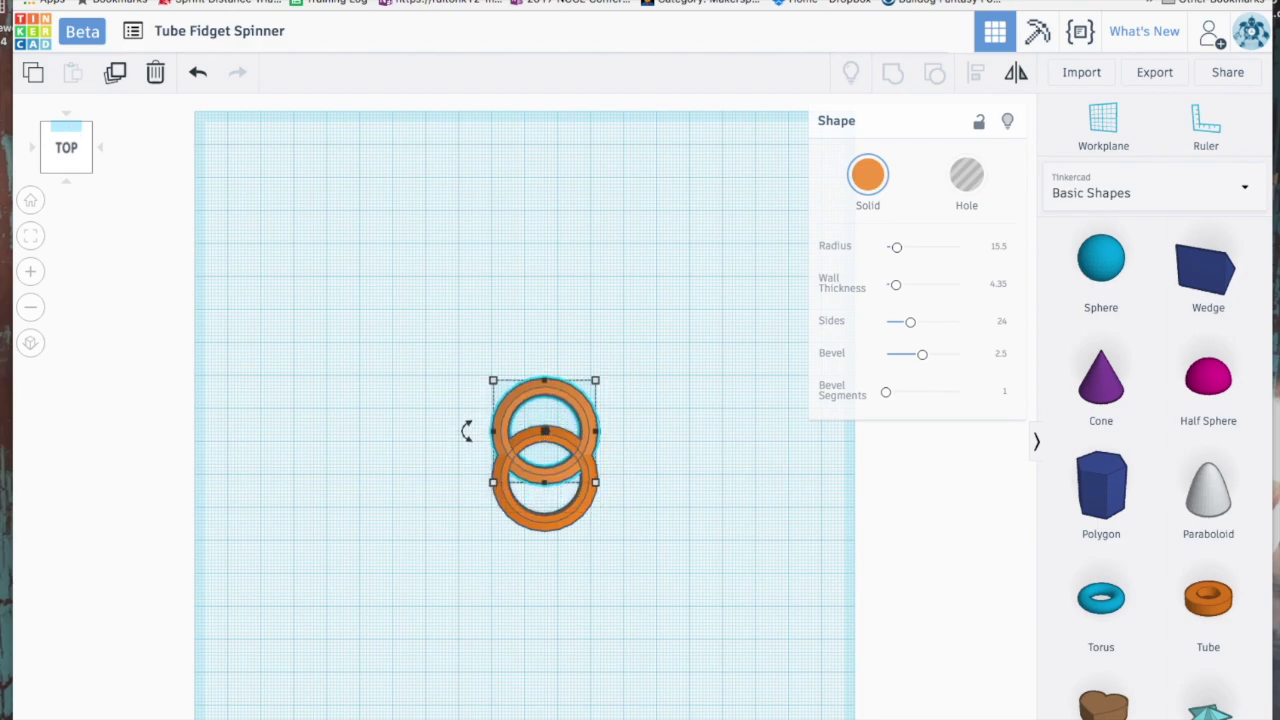
pyautogui.press('Up')
pyautogui.press('Up')
pyautogui.press('Up')
pyautogui.press('Up')
pyautogui.press('Up')
pyautogui.press('Up')
pyautogui.press('Up')
pyautogui.press('Up')
pyautogui.press('Up')
pyautogui.press('Up')
pyautogui.press('Up')
pyautogui.press('Up')
pyautogui.press('Up')
pyautogui.press('Up')
pyautogui.press('Up')
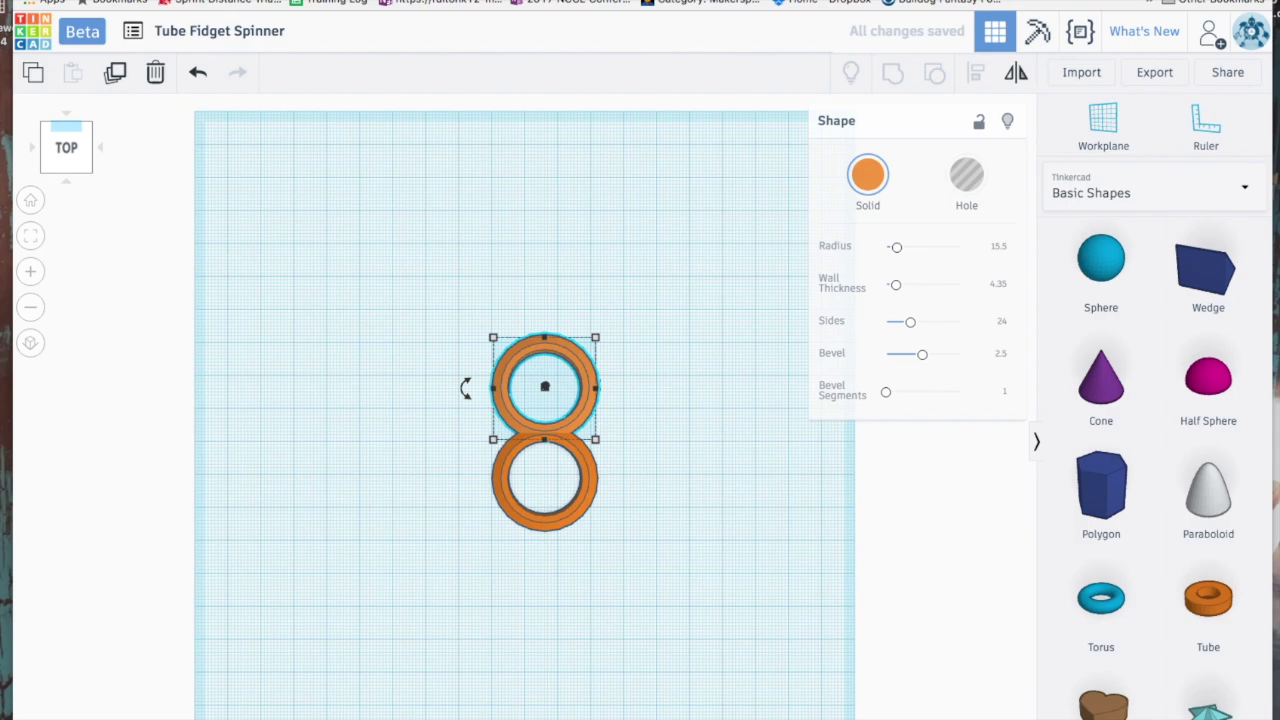
# Duplicate the rear tube and move the copy straight forward until it overlaps the front rim of the central tube
pyautogui.hotkey('ctrl', 'd')
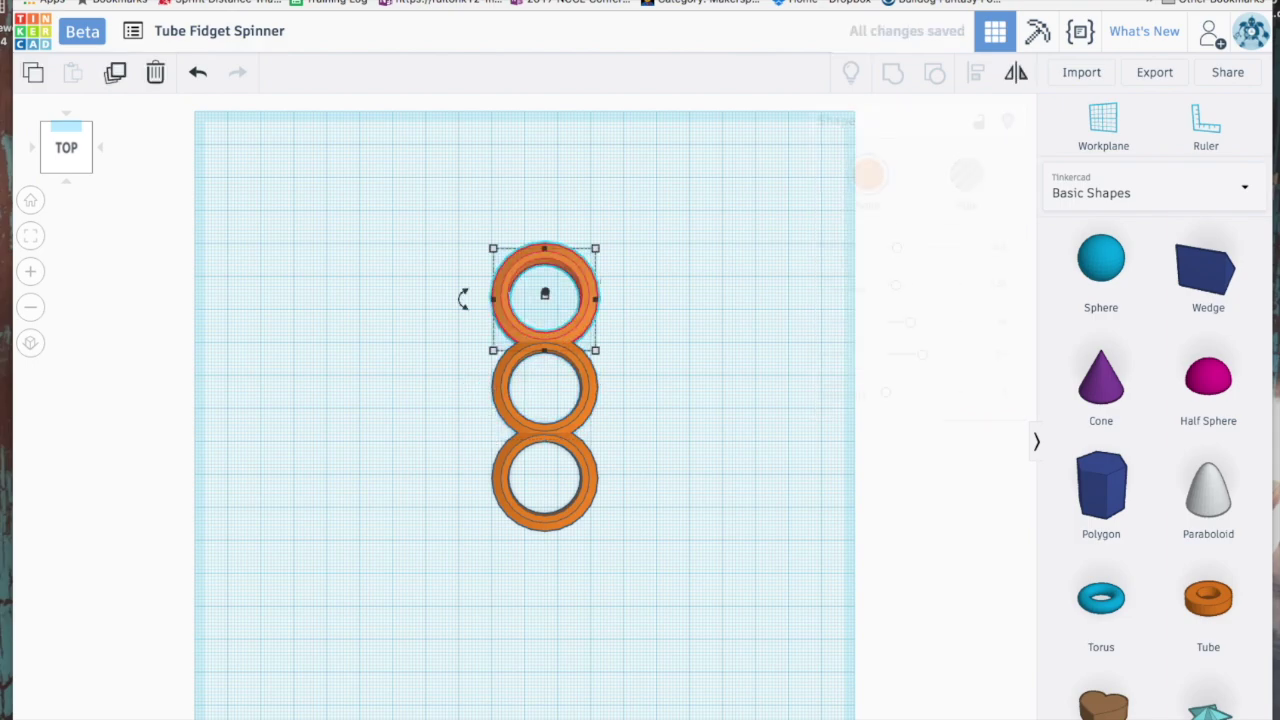
pyautogui.press('Down')
pyautogui.press('Down')
pyautogui.press('Down')
pyautogui.press('Down')
pyautogui.press('Down')
pyautogui.press('Down')
pyautogui.press('Down')
pyautogui.press('Down')
pyautogui.press('Down')
pyautogui.press('Down')
pyautogui.press('Down')
pyautogui.press('Down')
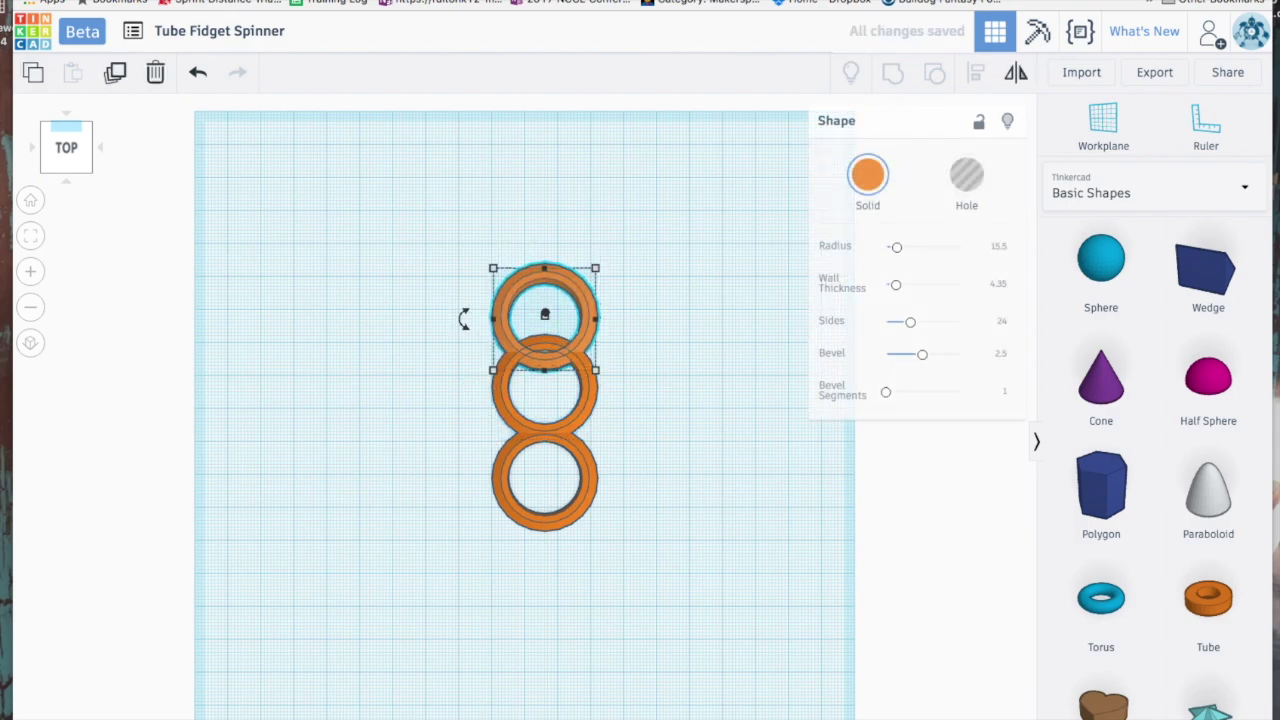
pyautogui.press('Down')
pyautogui.press('Down')
pyautogui.press('Down')
pyautogui.press('Down')
pyautogui.press('Down')
pyautogui.press('Down')
pyautogui.press('Down')
pyautogui.press('Down')
pyautogui.press('Down')
pyautogui.press('Down')
pyautogui.press('Down')
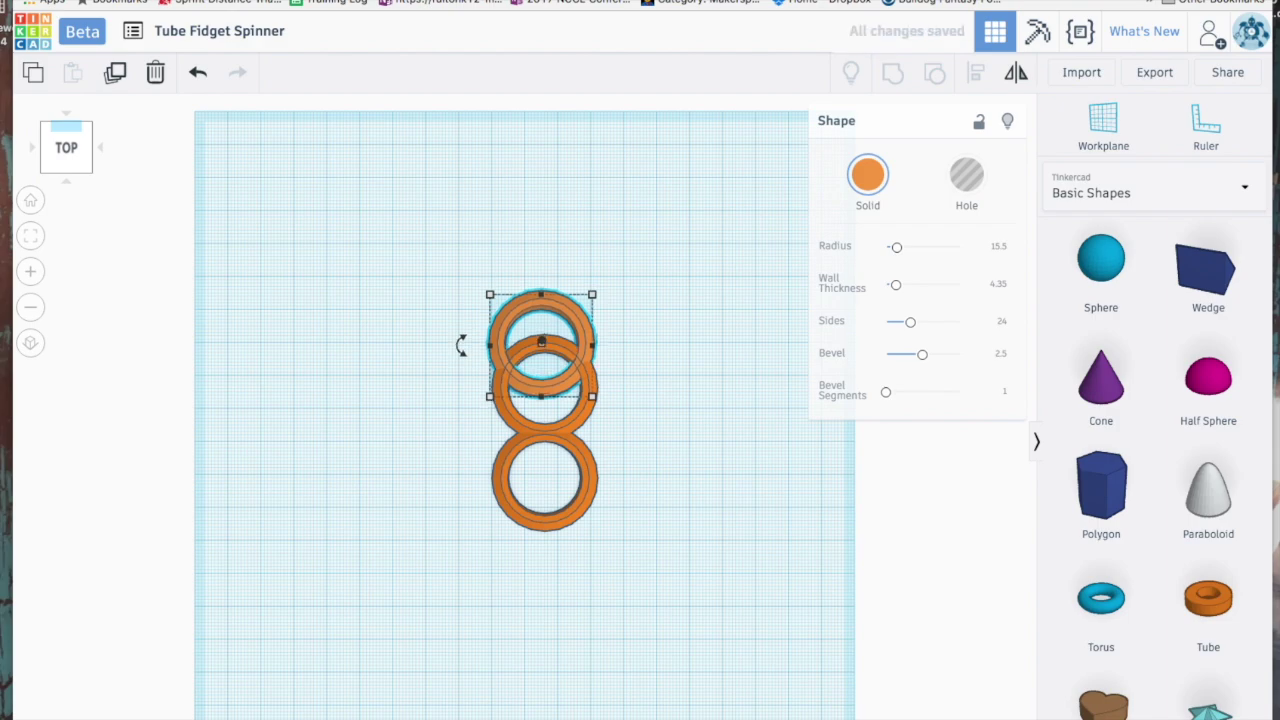
pyautogui.press('Down')
pyautogui.press('Down')
pyautogui.press('Down')
pyautogui.press('Down')
pyautogui.press('Down')
pyautogui.press('Down')
pyautogui.press('Down')
pyautogui.press('Down')
pyautogui.press('Down')
pyautogui.press('Down')
pyautogui.press('Down')
pyautogui.press('Down')
pyautogui.press('Down')
pyautogui.press('Down')
pyautogui.press('Down')
pyautogui.press('Down')
pyautogui.press('Down')
pyautogui.press('Down')
pyautogui.press('Down')
pyautogui.press('Down')
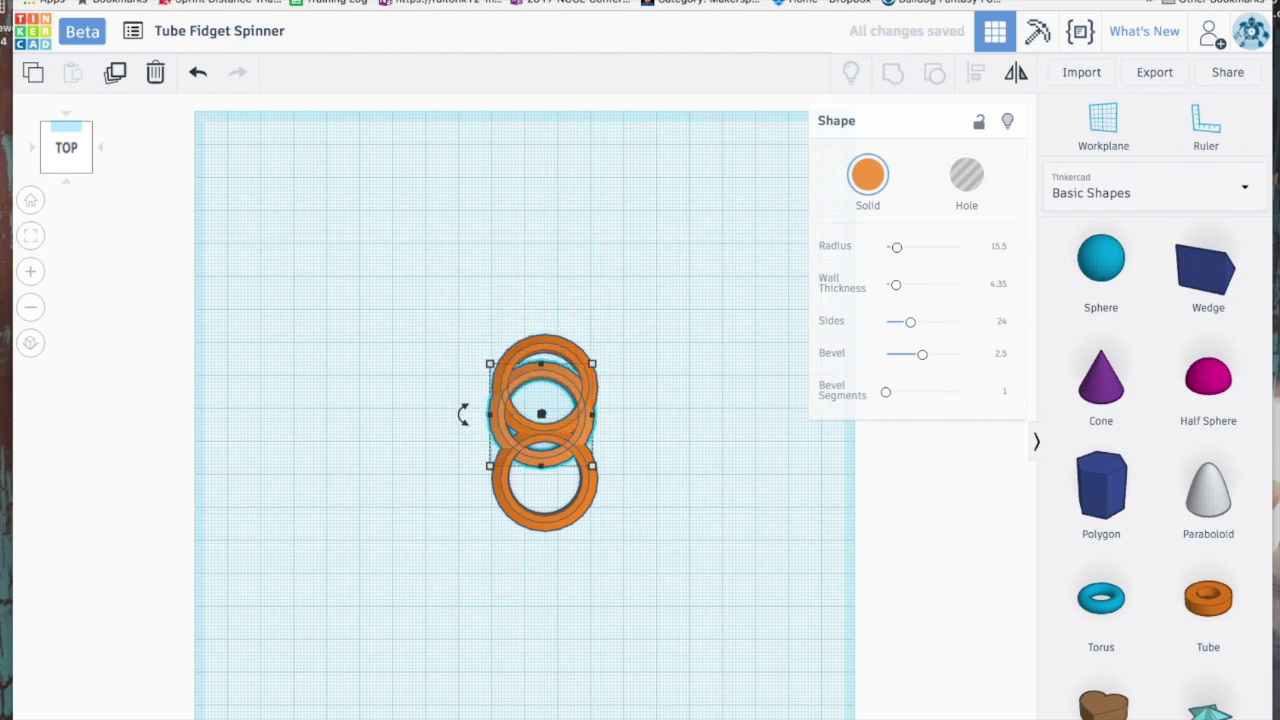
pyautogui.press('Down')
pyautogui.press('Down')
pyautogui.press('Down')
pyautogui.press('Down')
pyautogui.press('Down')
pyautogui.press('Down')
pyautogui.press('Down')
pyautogui.press('Down')
pyautogui.press('Down')
pyautogui.press('Down')
pyautogui.press('Down')
pyautogui.press('Down')
pyautogui.press('Down')
pyautogui.press('Down')
pyautogui.press('Down')
pyautogui.press('Down')
pyautogui.press('Down')
pyautogui.press('Down')
pyautogui.press('Down')
pyautogui.press('Down')
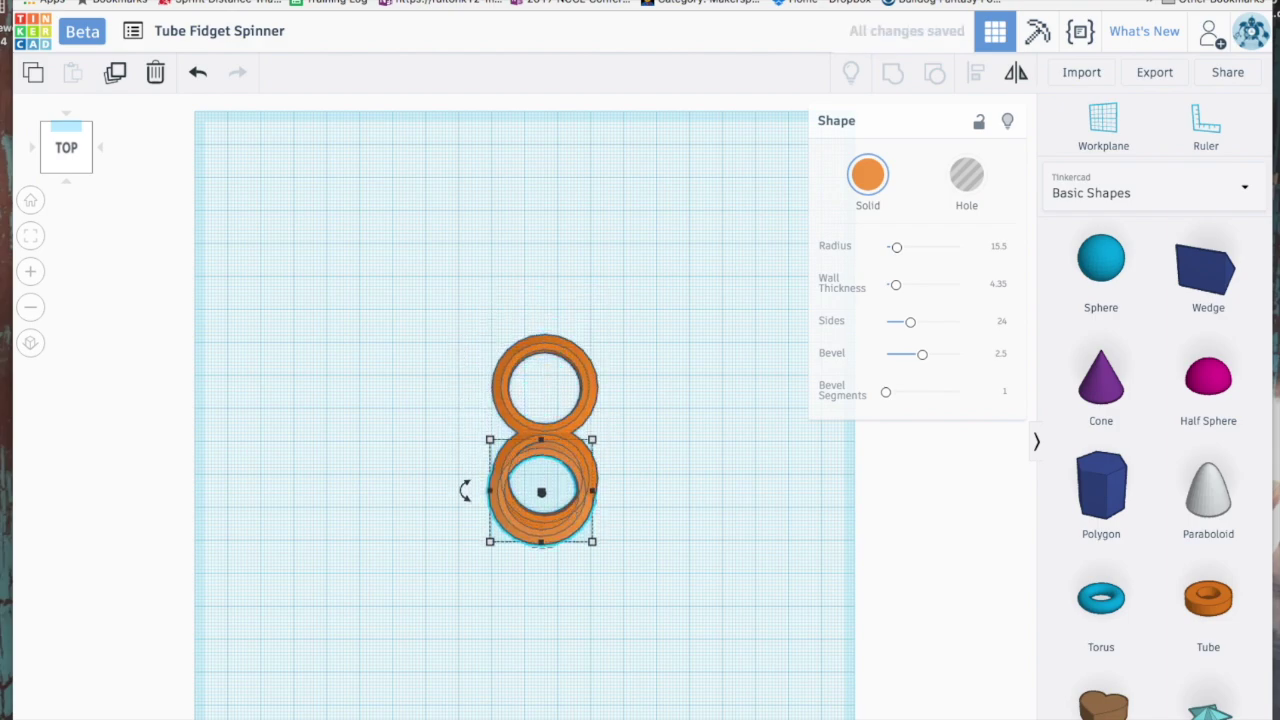
pyautogui.press('Down')
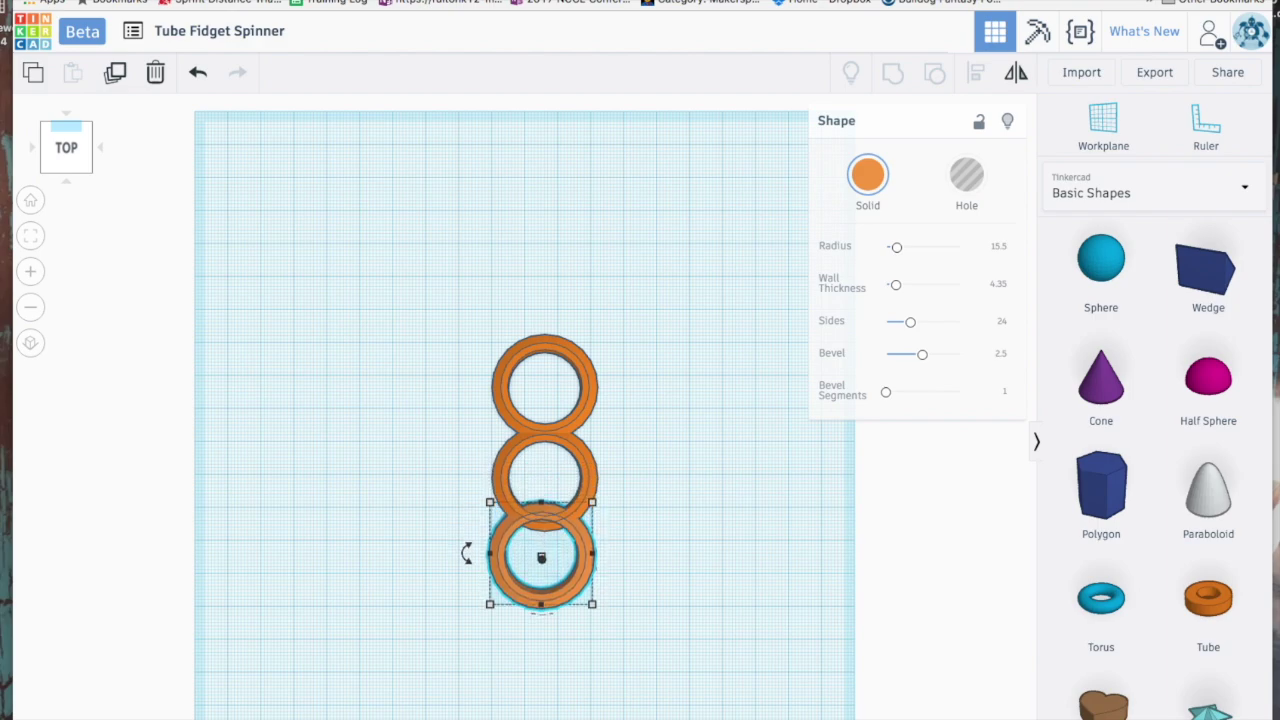
# Shift the new tube left and slightly back until only its outer rim overlaps the central tube's front-left rim
pyautogui.press('Left')
pyautogui.press('Left')
pyautogui.press('Left')
pyautogui.press('Left')
pyautogui.press('Left')
pyautogui.press('Left')
pyautogui.press('Left')
pyautogui.press('Left')
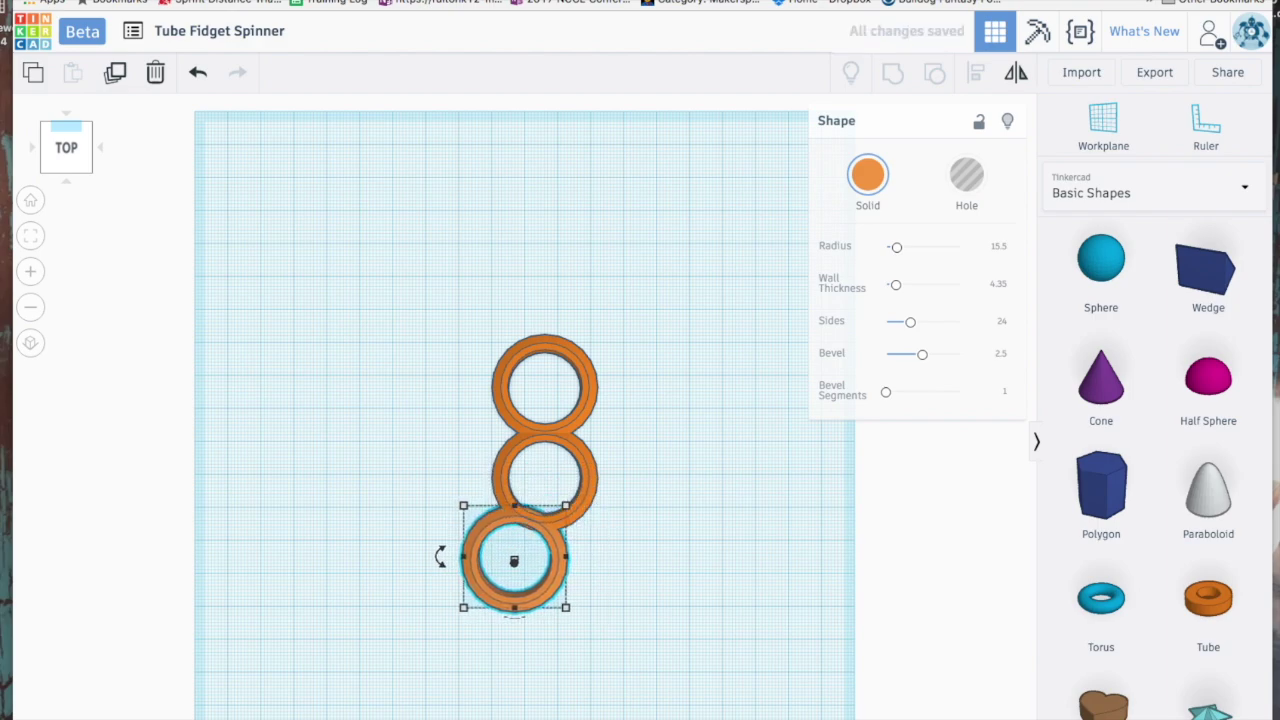
pyautogui.press('Left')
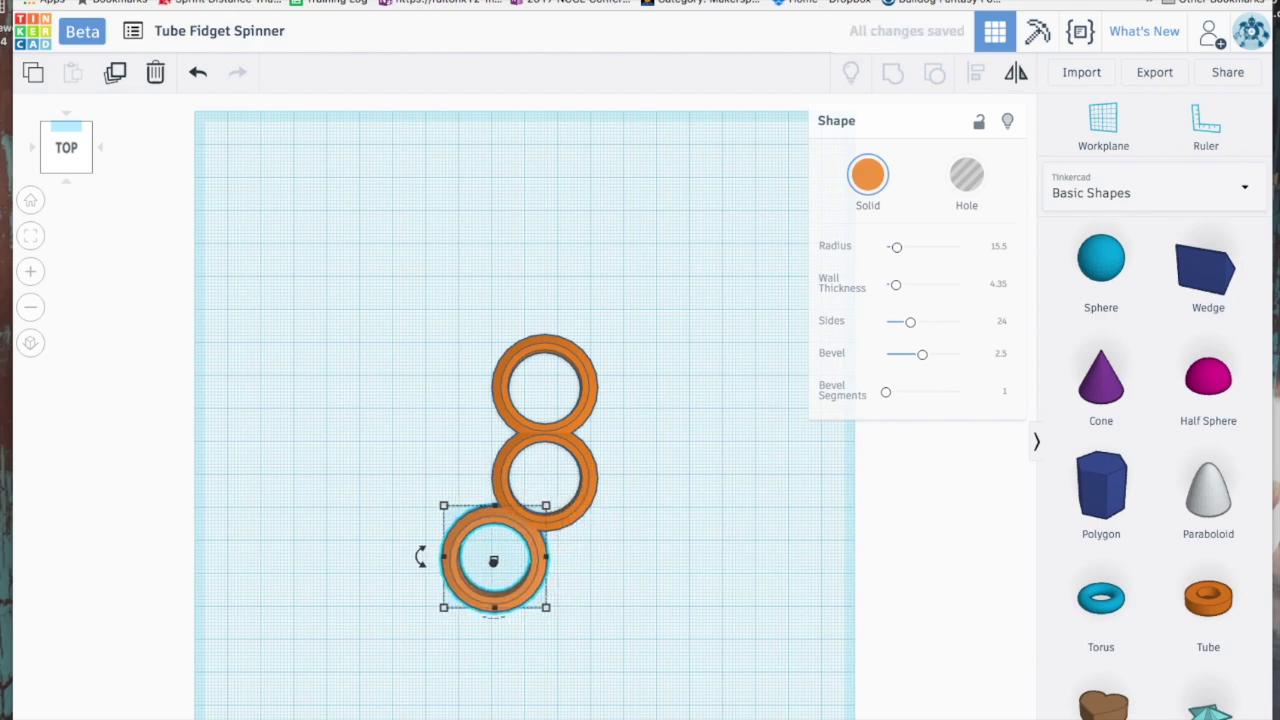
pyautogui.press('Up')
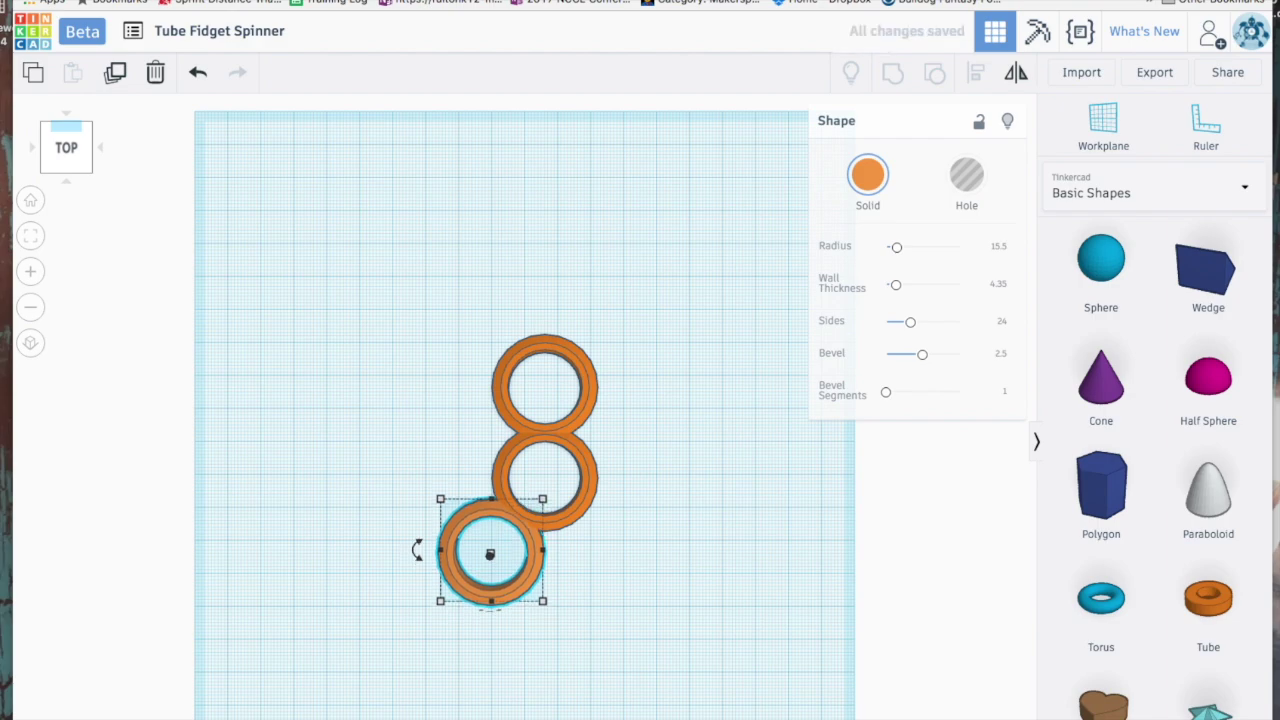
pyautogui.press('Left')
pyautogui.press('Up')
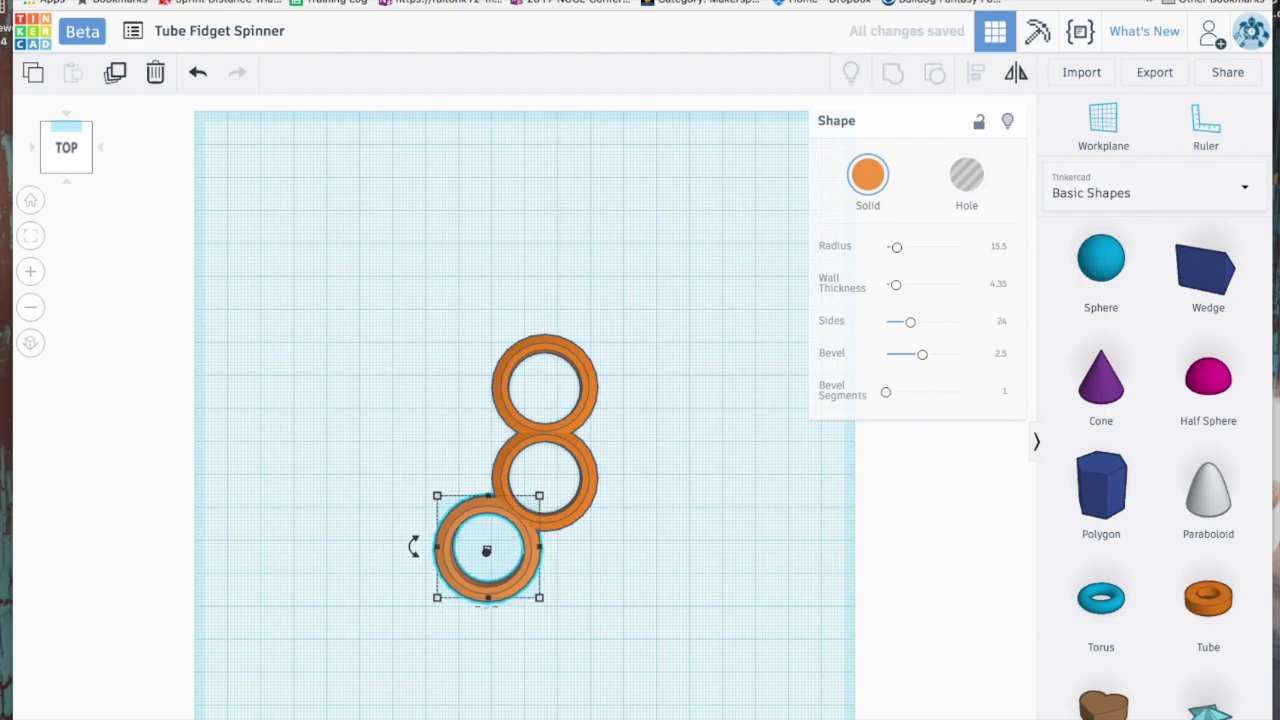
pyautogui.press('Left')
pyautogui.press('Left')
pyautogui.press('Up')
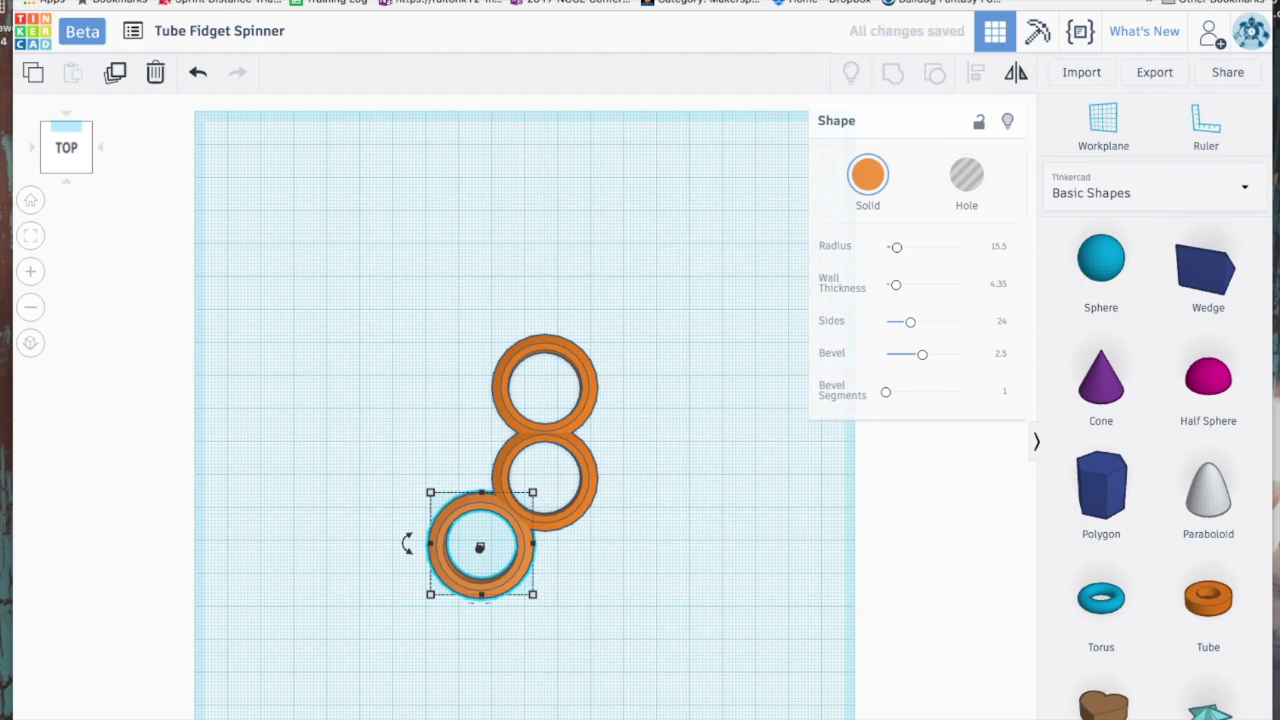
# Duplicate the front-left tube and move the copy across to the front-right side of the central tube
pyautogui.hotkey('shift', 'Up')
pyautogui.hotkey('shift', 'Up')
pyautogui.press('Up')
pyautogui.press('Up')
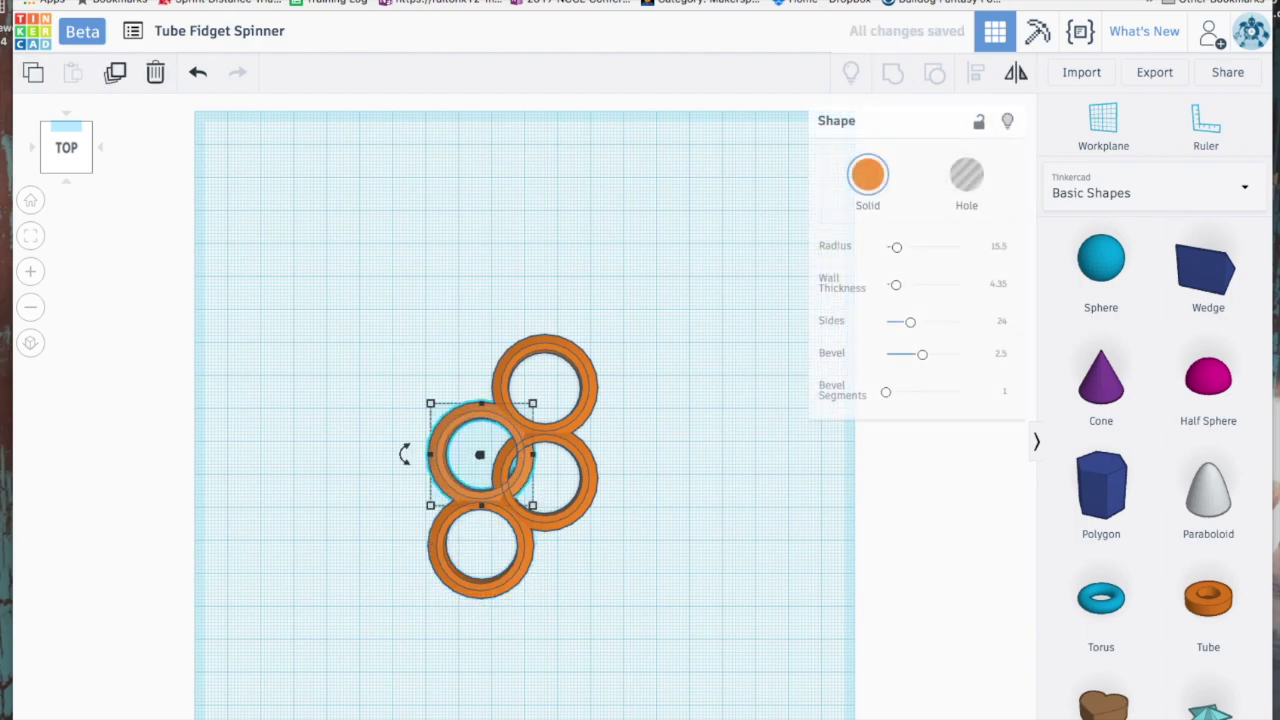
pyautogui.press('Down')
pyautogui.press('Down')
pyautogui.press('Down')
pyautogui.press('Down')
pyautogui.press('Down')
pyautogui.press('Down')
pyautogui.press('Down')
pyautogui.press('Down')
pyautogui.press('Down')
pyautogui.press('Down')
pyautogui.press('Down')
pyautogui.press('Down')
pyautogui.press('Down')
pyautogui.press('Down')
pyautogui.press('Down')
pyautogui.press('Down')
pyautogui.press('Down')
pyautogui.press('Down')
pyautogui.press('Down')
pyautogui.press('Down')
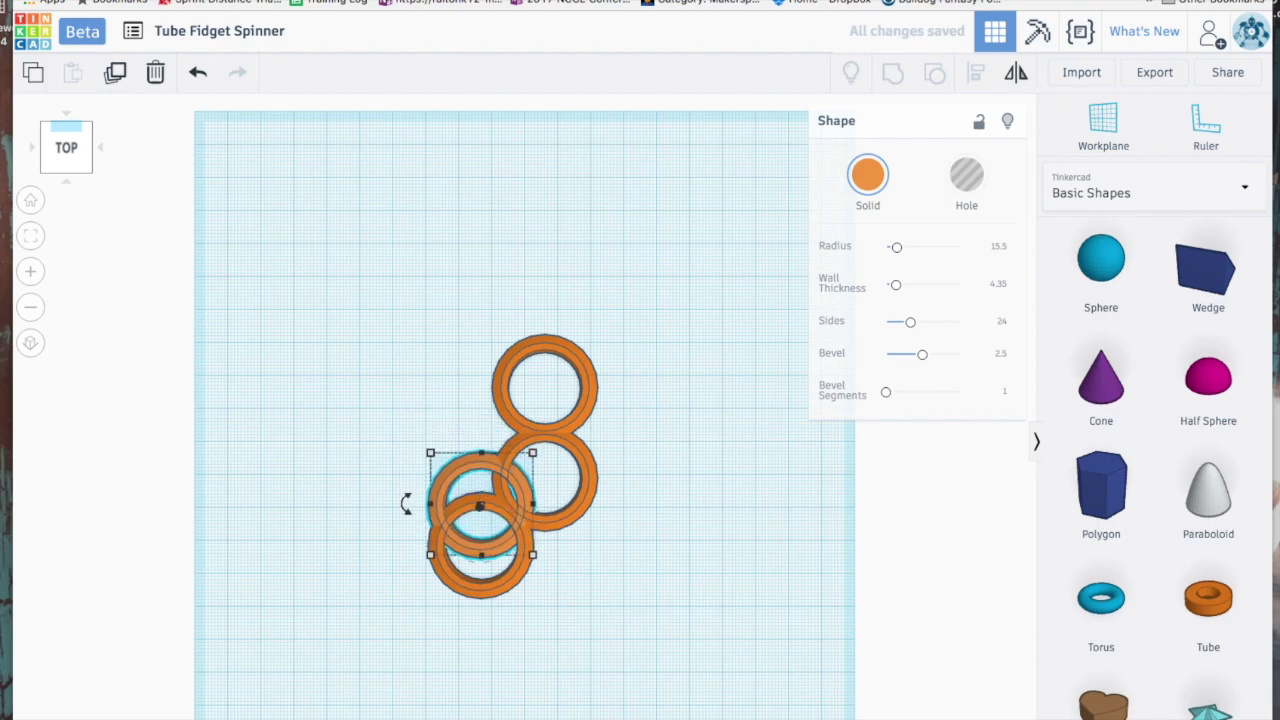
pyautogui.press('Down')
pyautogui.press('Down')
pyautogui.press('Down')
pyautogui.press('Right')
pyautogui.press('Right')
pyautogui.press('Right')
pyautogui.press('Right')
pyautogui.press('Right')
pyautogui.press('Right')
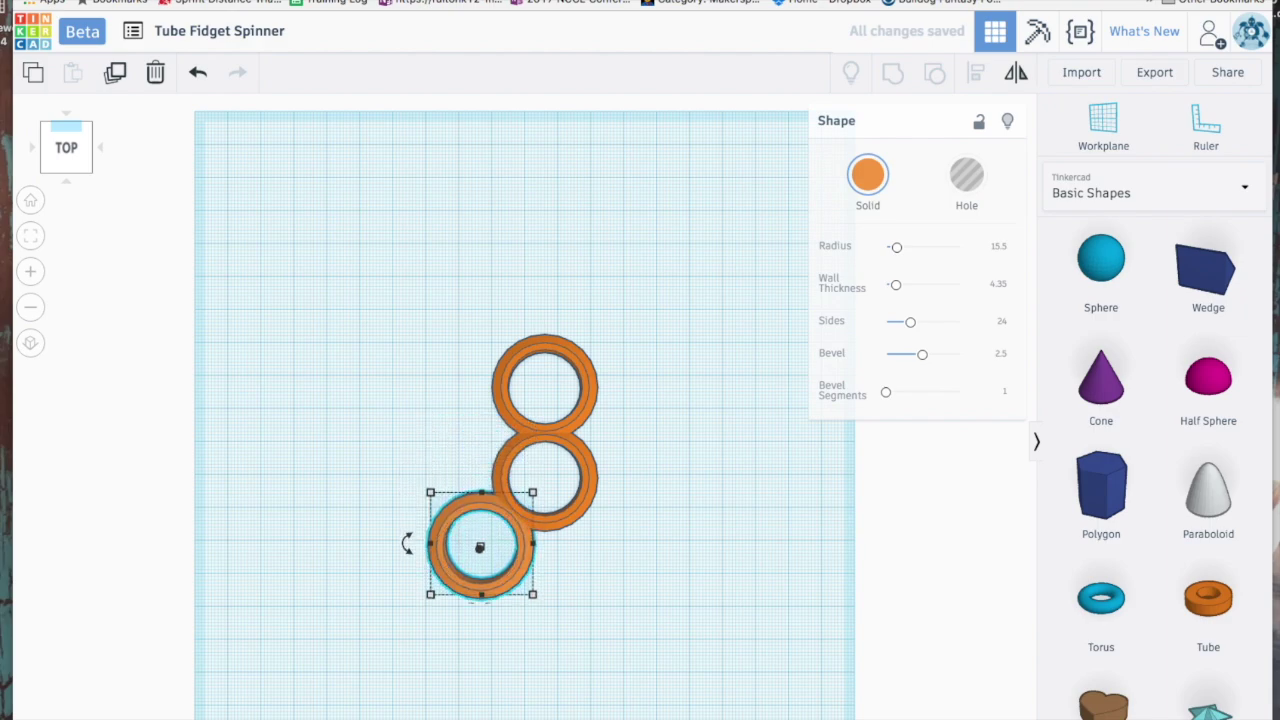
pyautogui.press('Right')
pyautogui.press('Right')
pyautogui.press('Right')
pyautogui.press('Right')
pyautogui.press('Right')
pyautogui.press('Right')
pyautogui.press('Right')
pyautogui.press('Right')
pyautogui.press('Right')
pyautogui.press('Right')
pyautogui.press('Right')
pyautogui.press('Right')
pyautogui.press('Right')
pyautogui.press('Right')
pyautogui.press('Right')
pyautogui.press('Right')
pyautogui.press('Right')
pyautogui.press('Right')
pyautogui.press('Right')
pyautogui.press('Right')
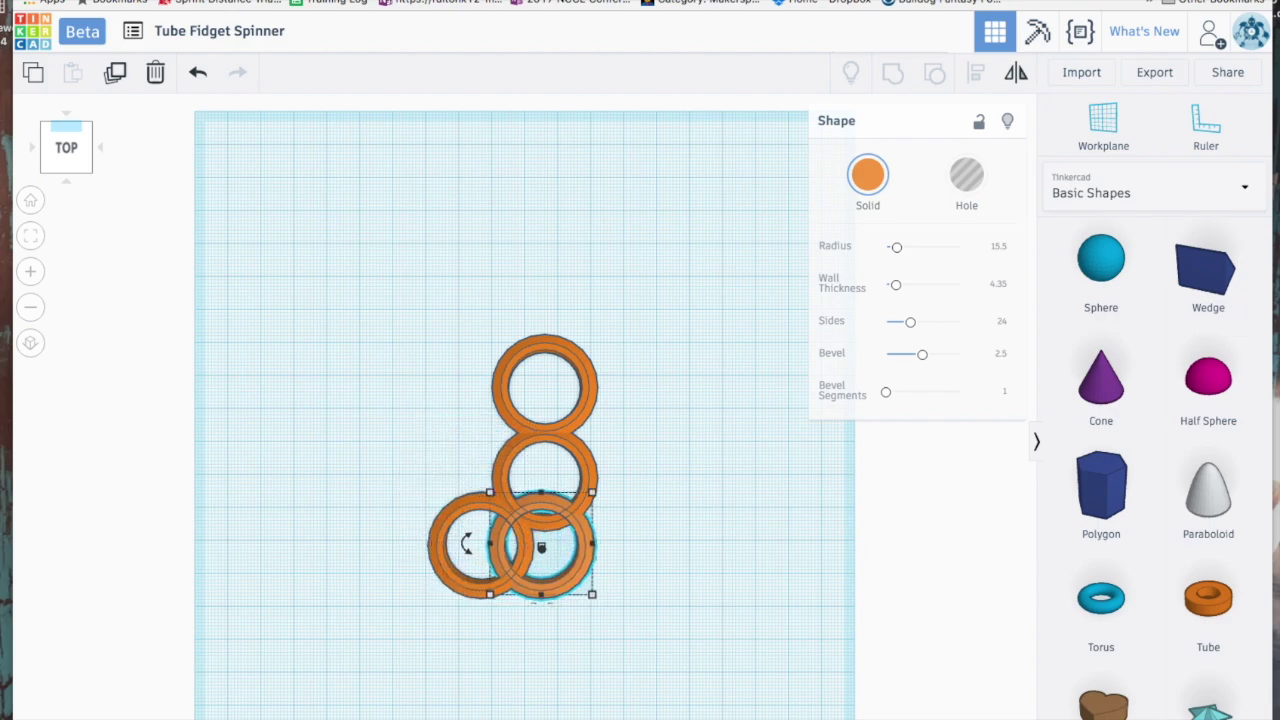
pyautogui.press('Right')
pyautogui.press('Right')
pyautogui.press('Right')
pyautogui.press('Right')
pyautogui.press('Right')
pyautogui.press('Right')
pyautogui.press('Right')
pyautogui.press('Right')
pyautogui.press('Right')
pyautogui.press('Right')
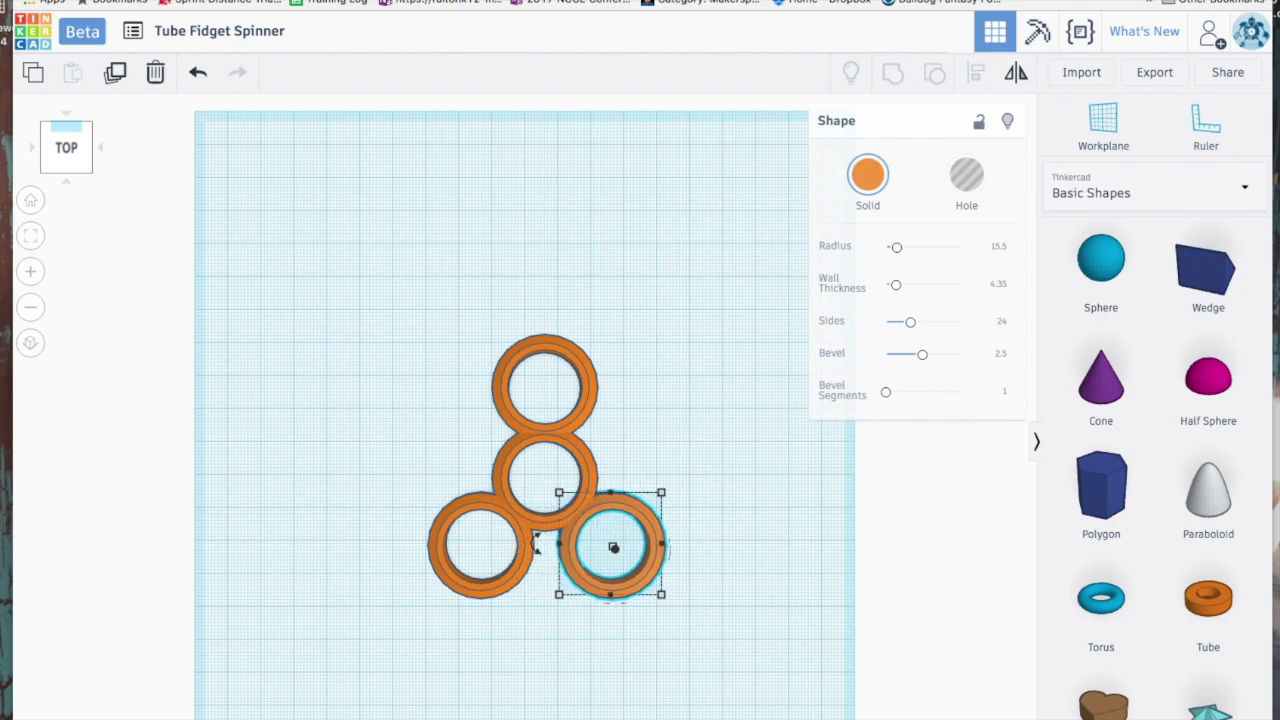
# Nudge the front-right tube so its rim overlaps the central tube's rim, level with the front-left tube, and deselect it
pyautogui.press('Up')
pyautogui.press('Up')
pyautogui.press('Up')
pyautogui.press('Up')
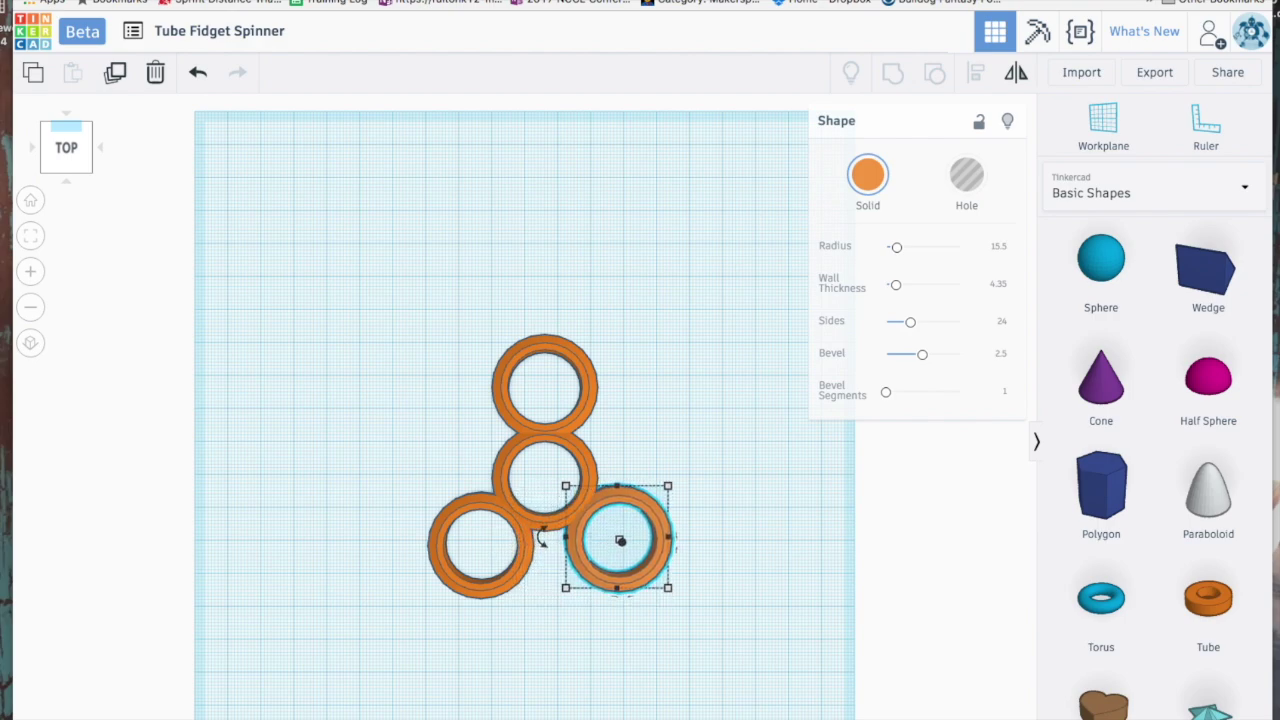
pyautogui.press('Right')
pyautogui.press('Right')
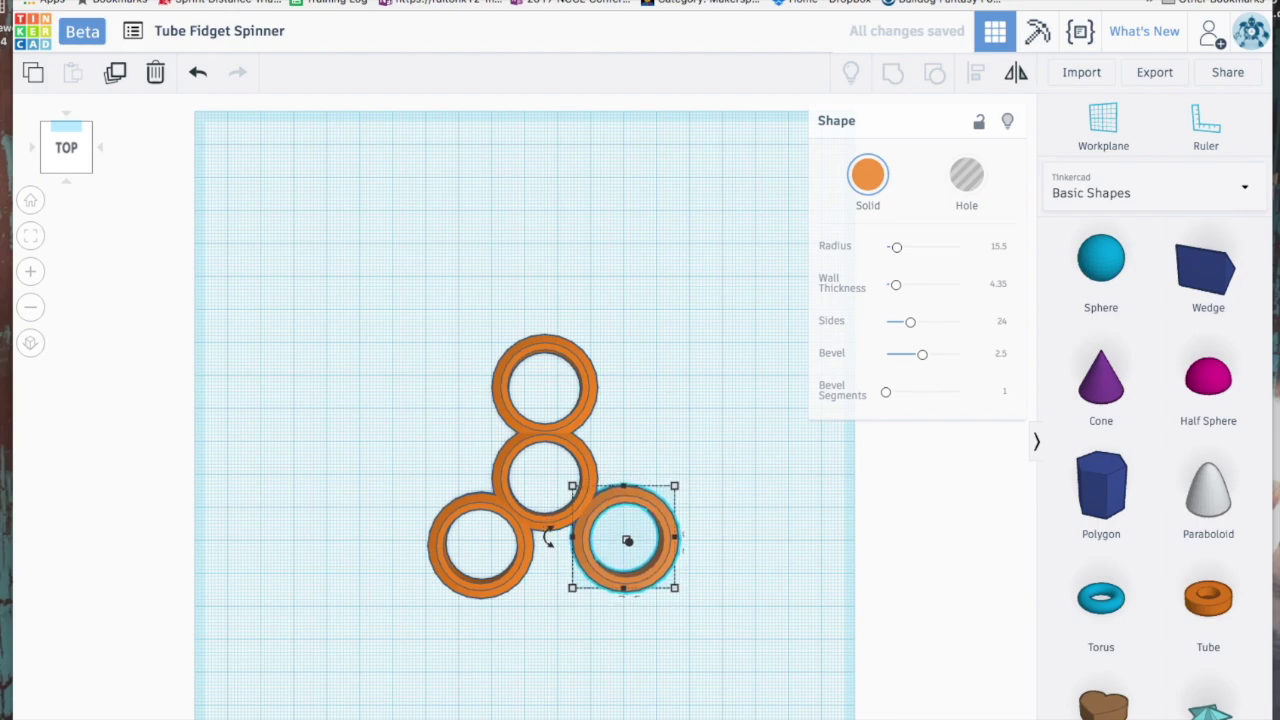
pyautogui.press('Up')
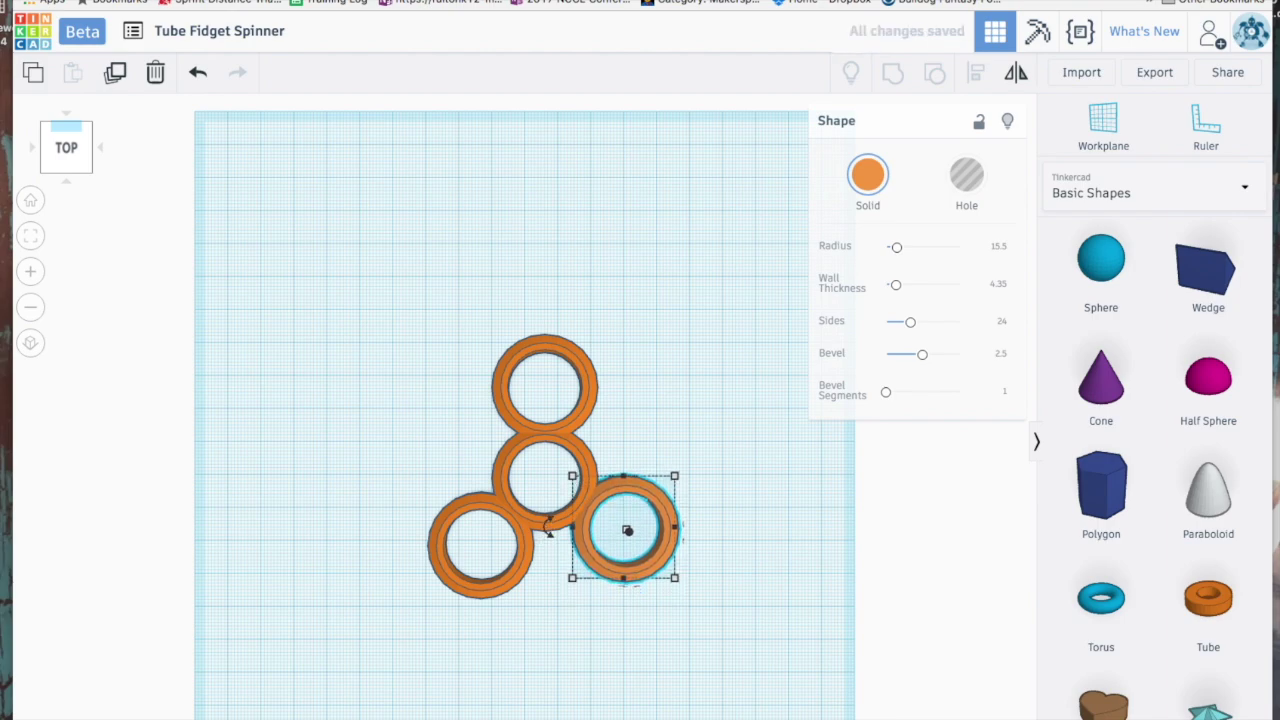
pyautogui.click(469, 362)
pyautogui.scroll(-5, 469, 362)
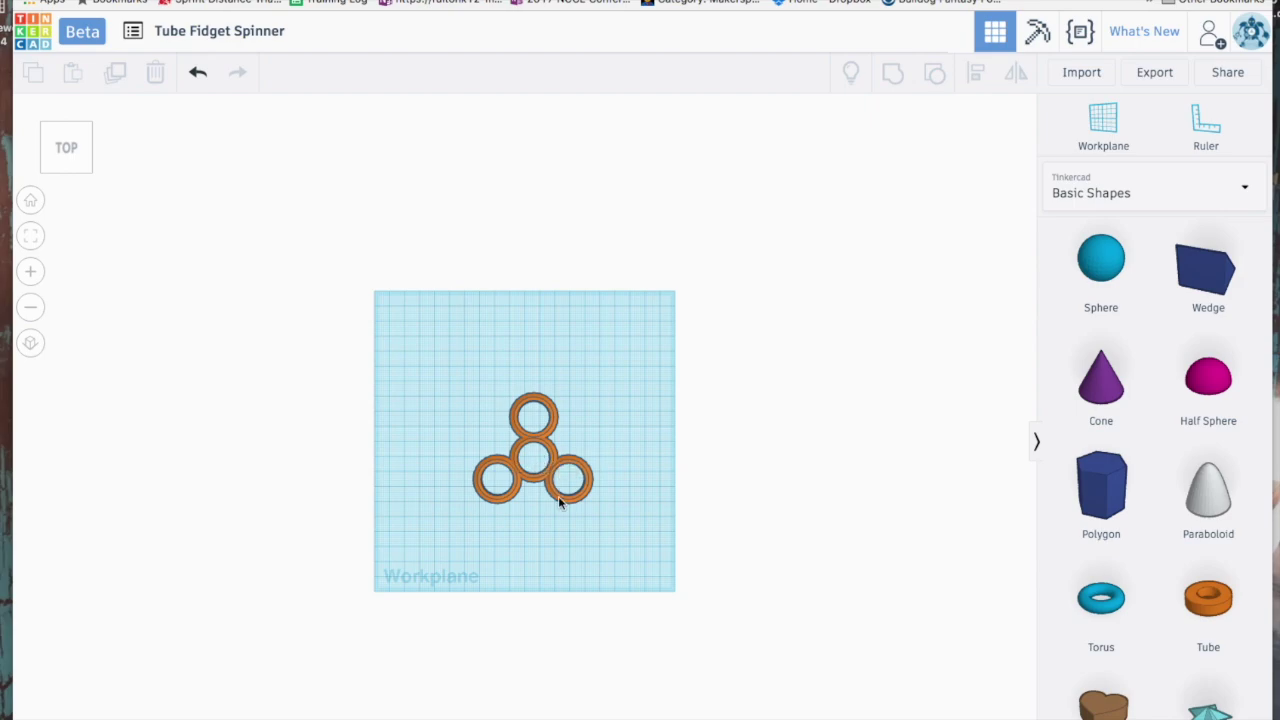
# Check the front-to-back alignment of the two front outer tubes with the Align tool, and deselect them
pyautogui.click(503, 500)
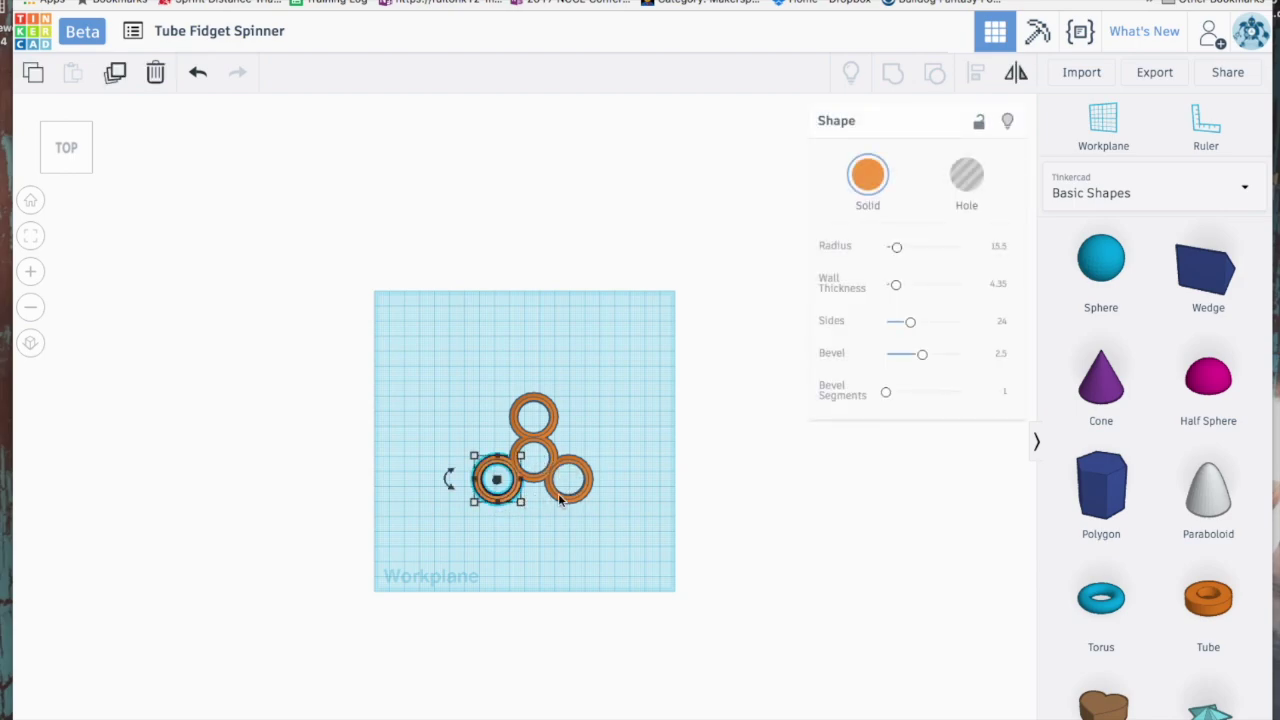
pyautogui.click(563, 490)
pyautogui.click(563, 499)
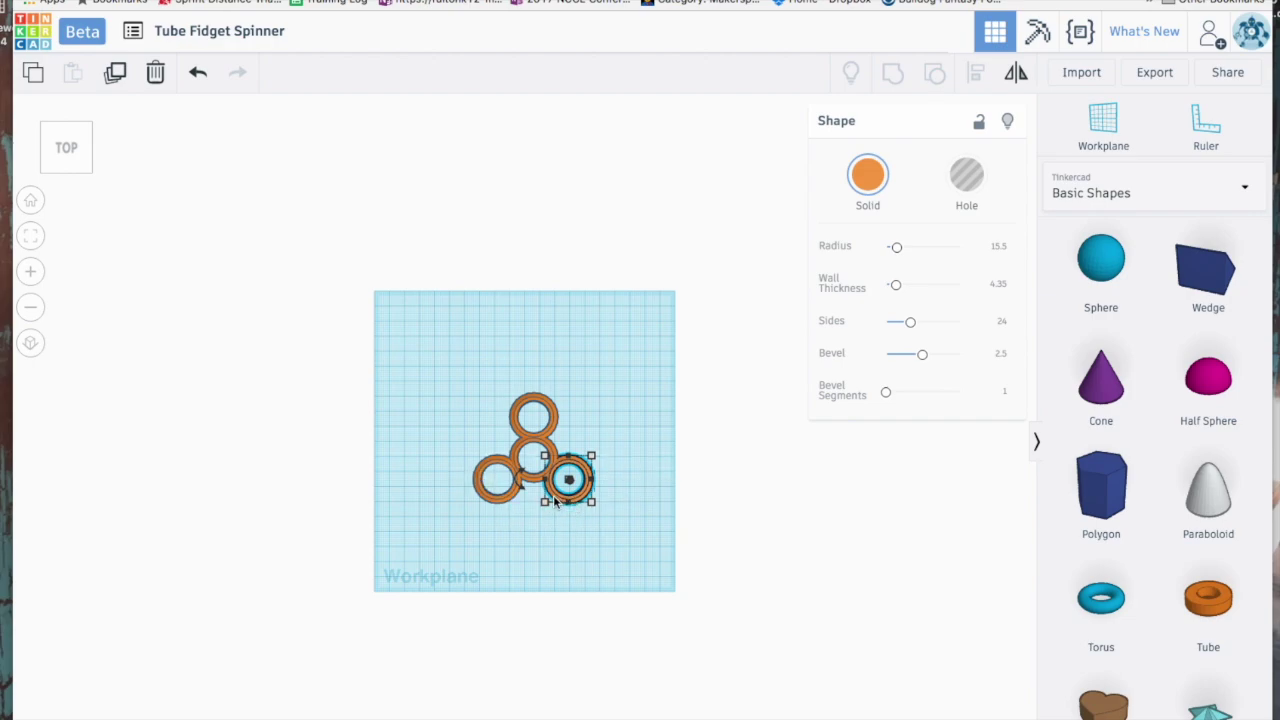
pyautogui.keyDown('shift'); pyautogui.click(496, 504); pyautogui.keyUp('shift')
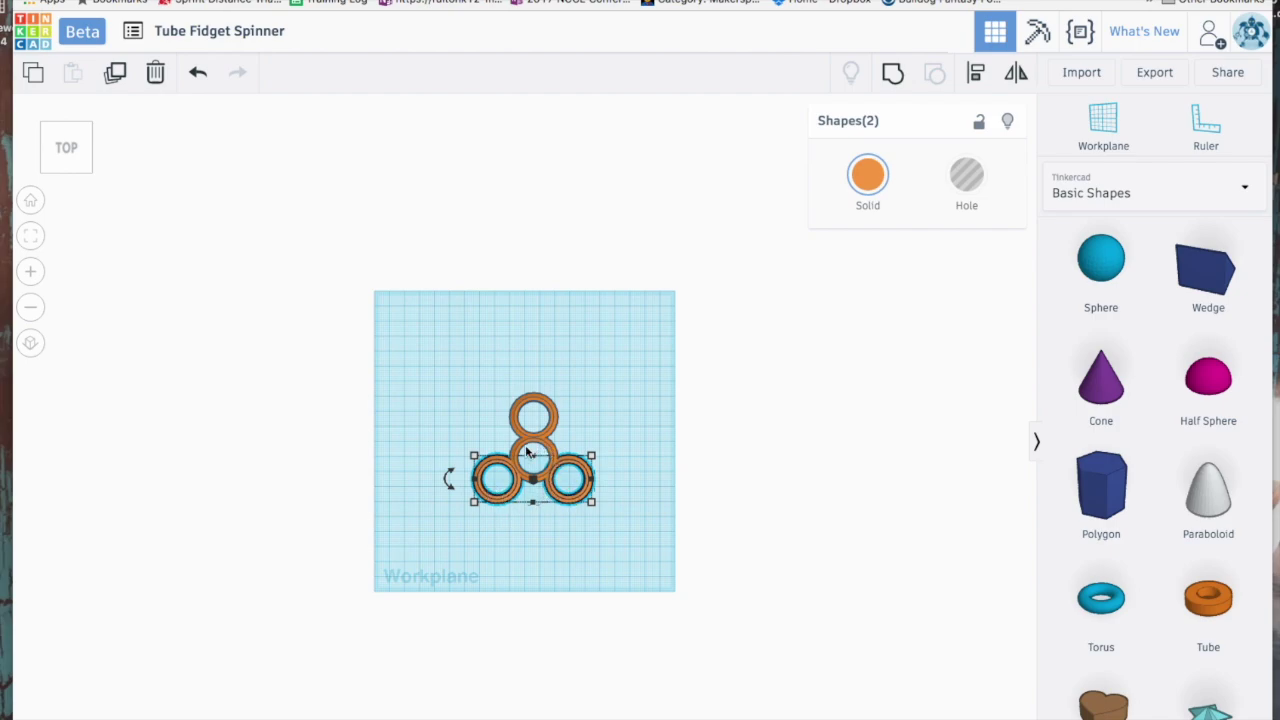
pyautogui.click(975, 80)
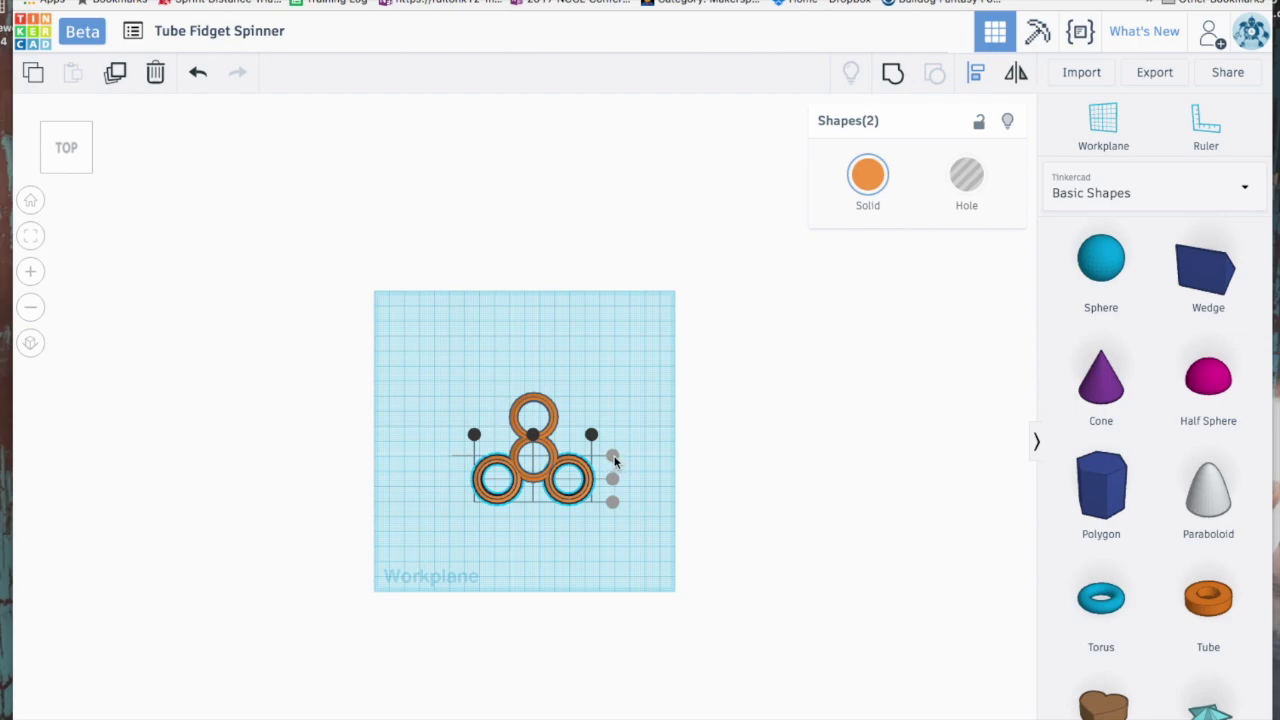
pyautogui.click(618, 388)
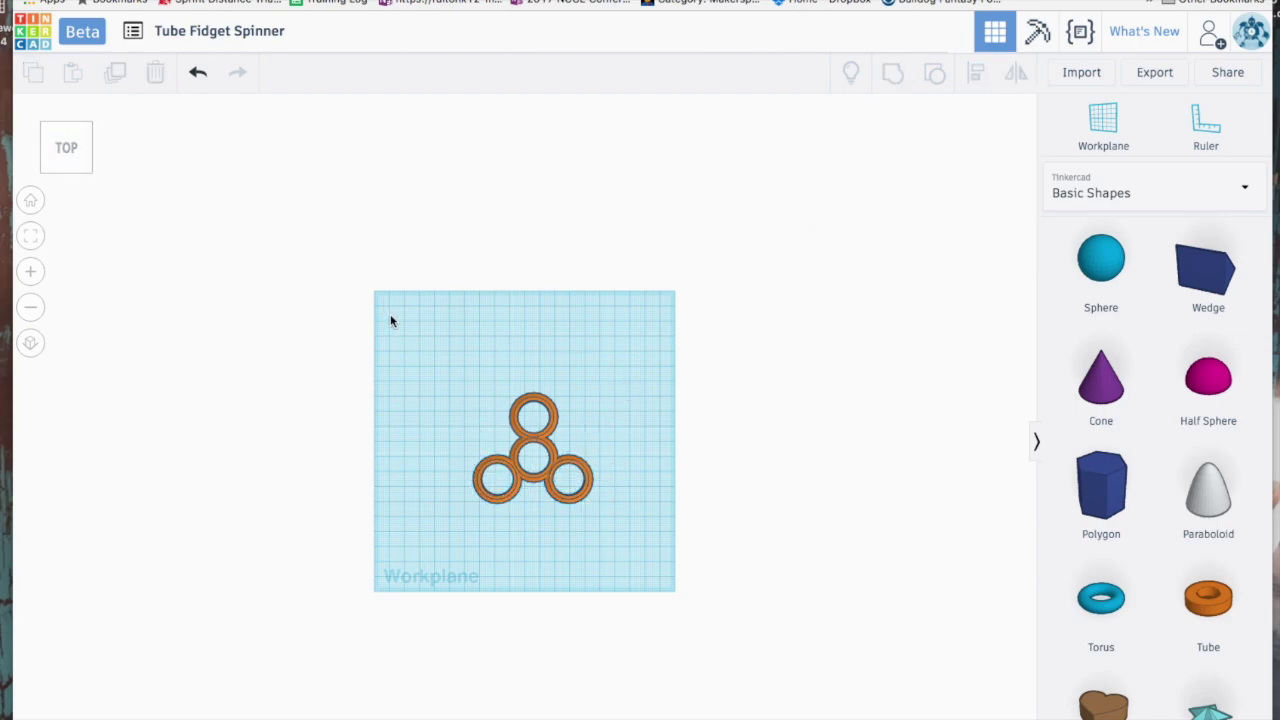
pyautogui.click(31, 271)
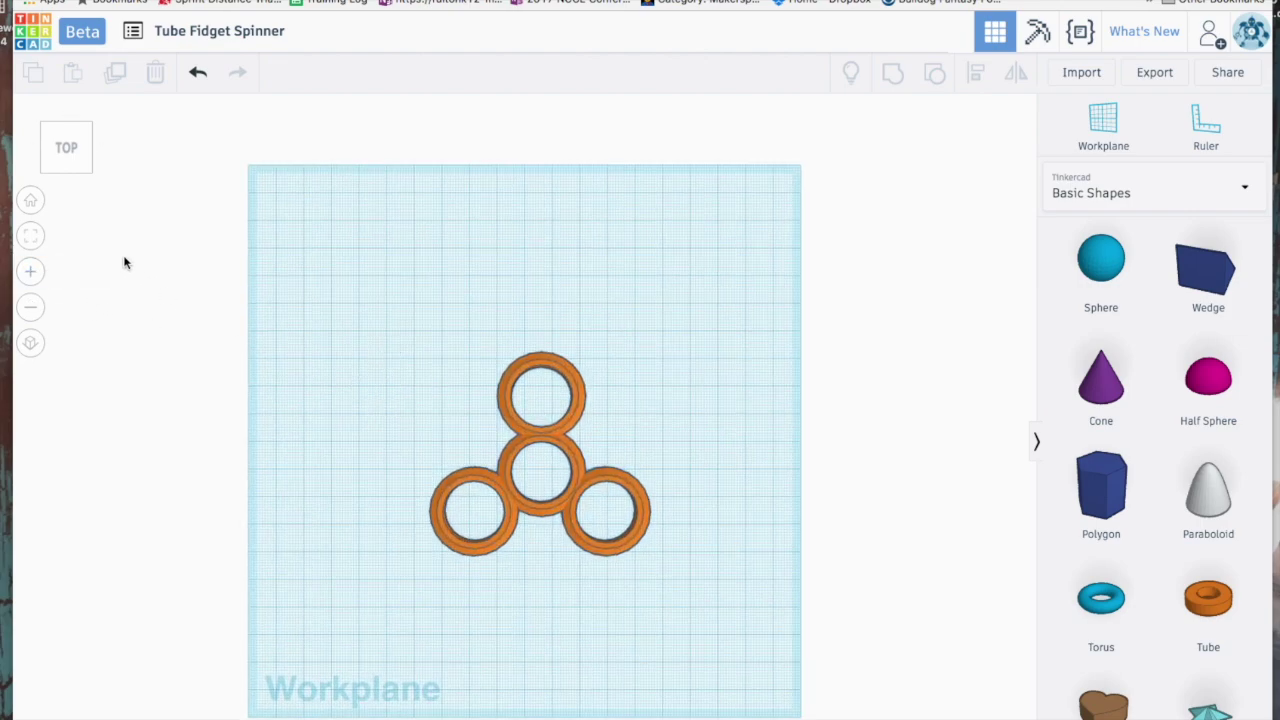
pyautogui.click(31, 271)
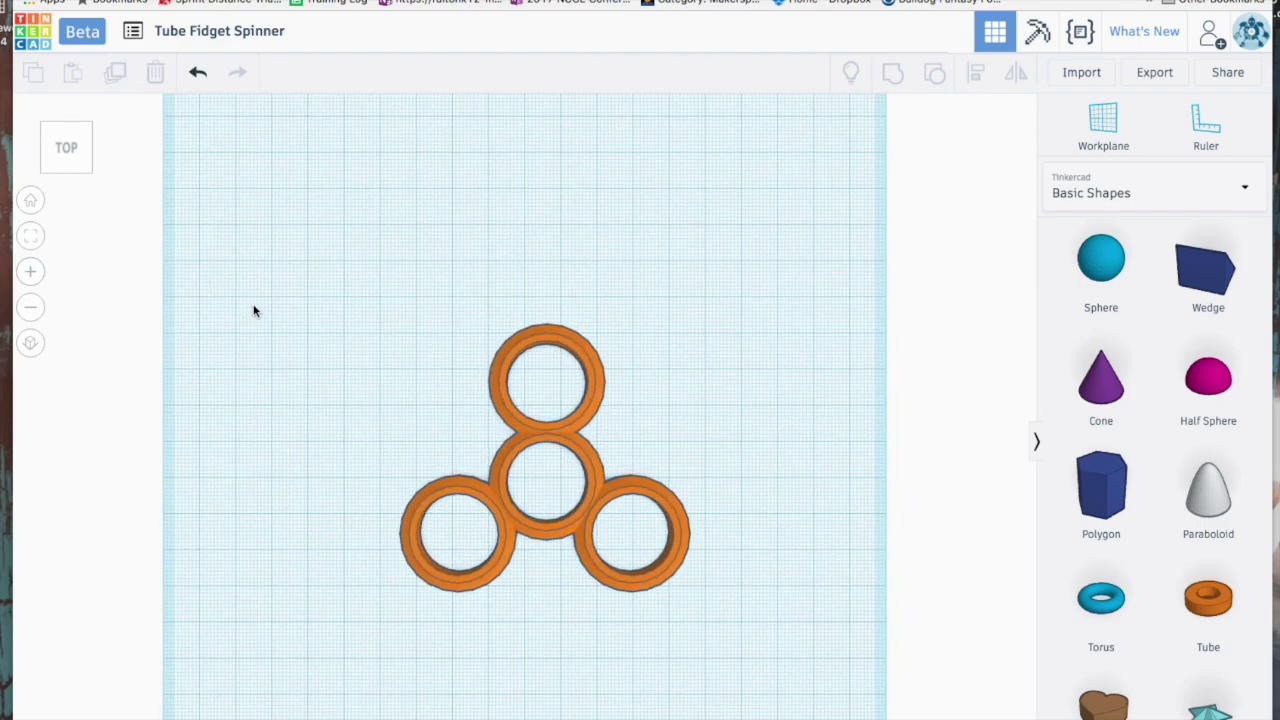
# Inspect the four overlapping tubes from the front and from an angled top-front view
pyautogui.click(68, 183)
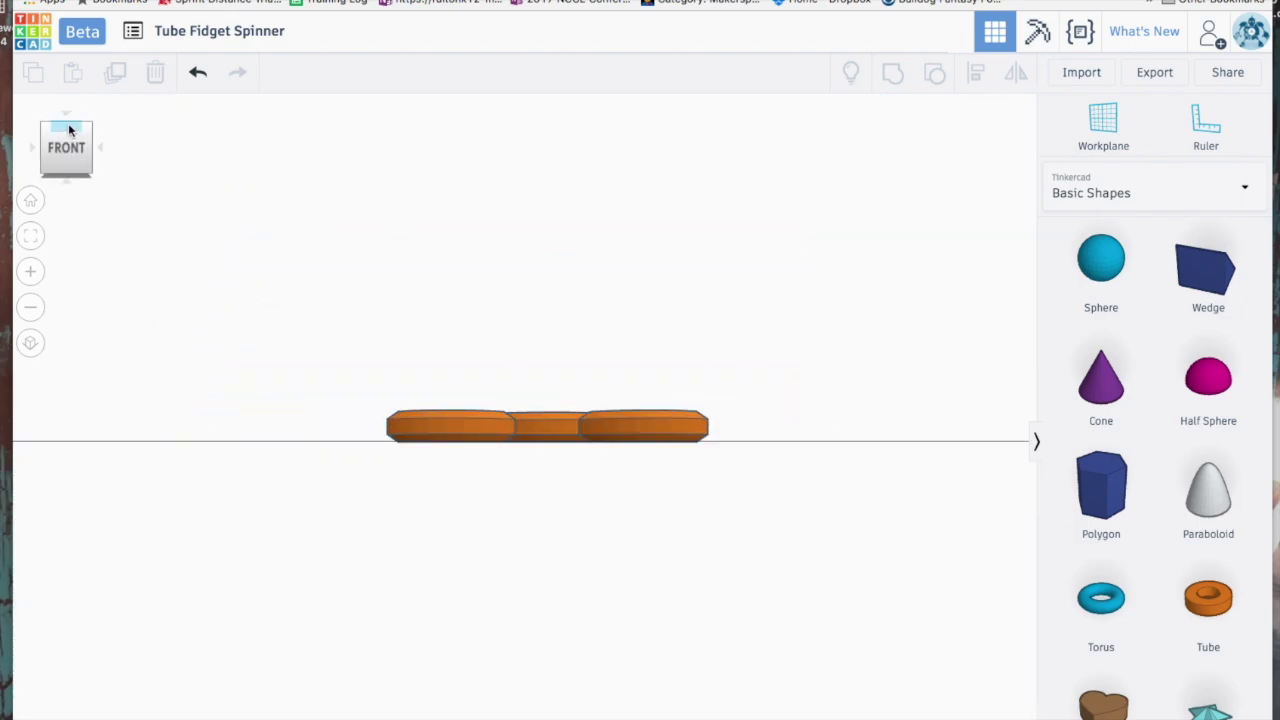
pyautogui.click(67, 133)
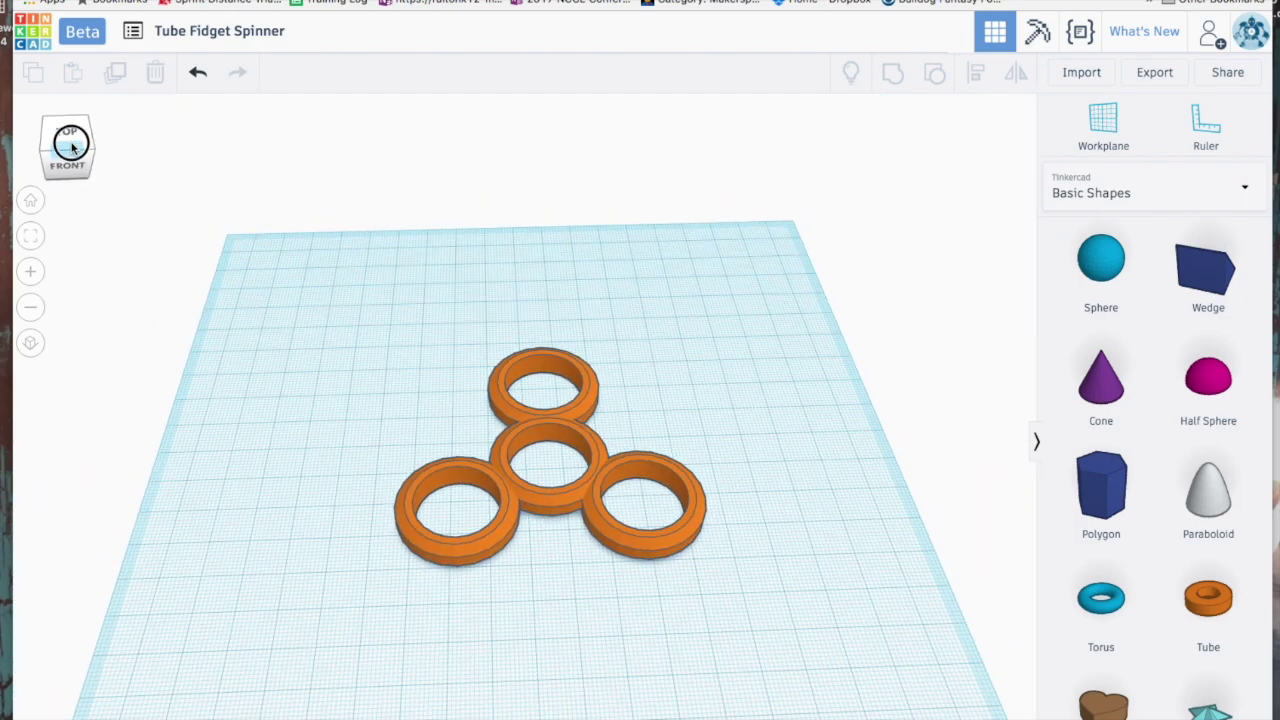